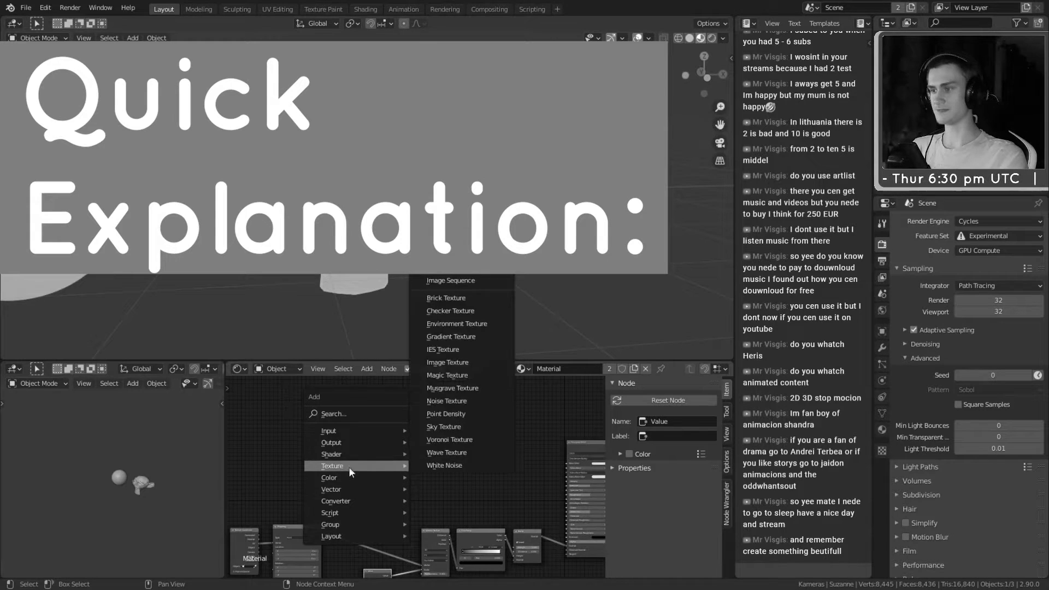
Add a Voronoi Texture node and a ColorRamp node in the empty area above the existing node chain.
left_click(450, 440)
left_click(395, 434)
key("shift+a")
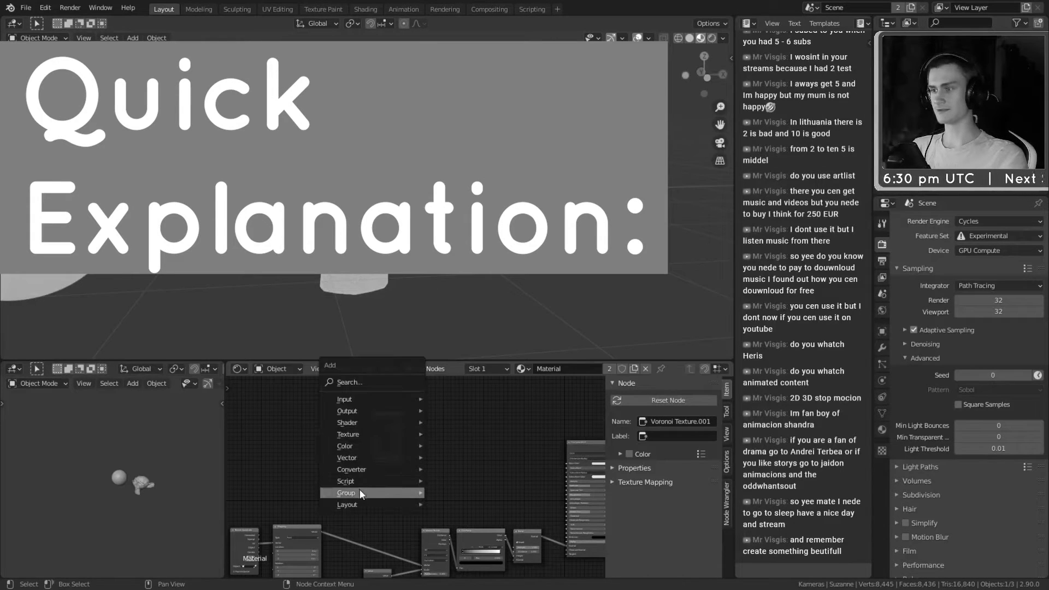
mouse_move(355, 467)
left_click(458, 327)
left_click(454, 440)
Add a Bump node beside the new ColorRamp.
key("shift+a")
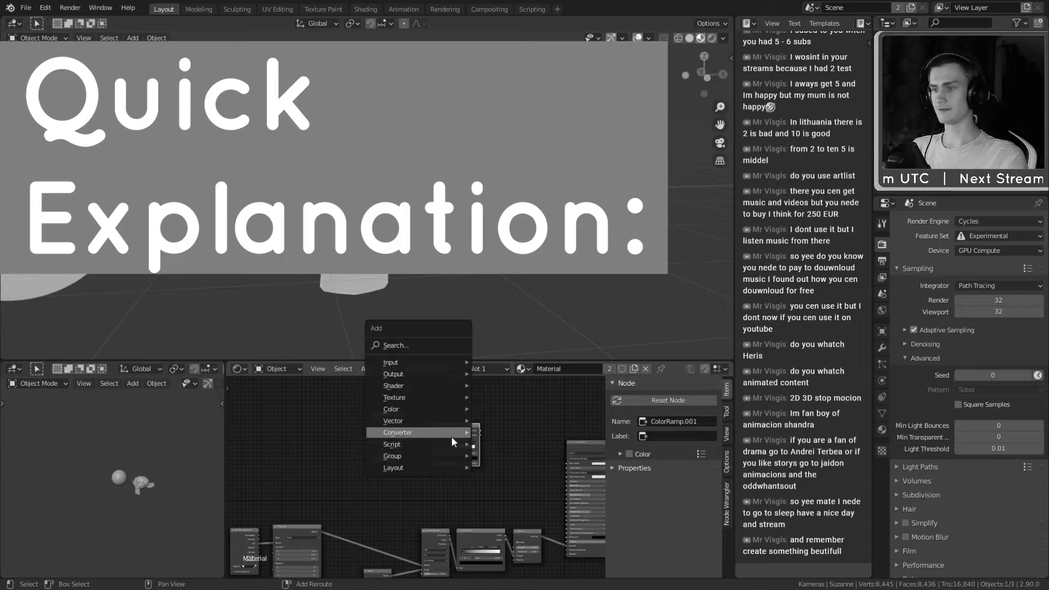
mouse_move(400, 421)
left_click(492, 420)
left_click(504, 428)
Set the new Voronoi Texture's scale to 400 and its randomness to 0.3.
scroll(504, 428, "up", 6)
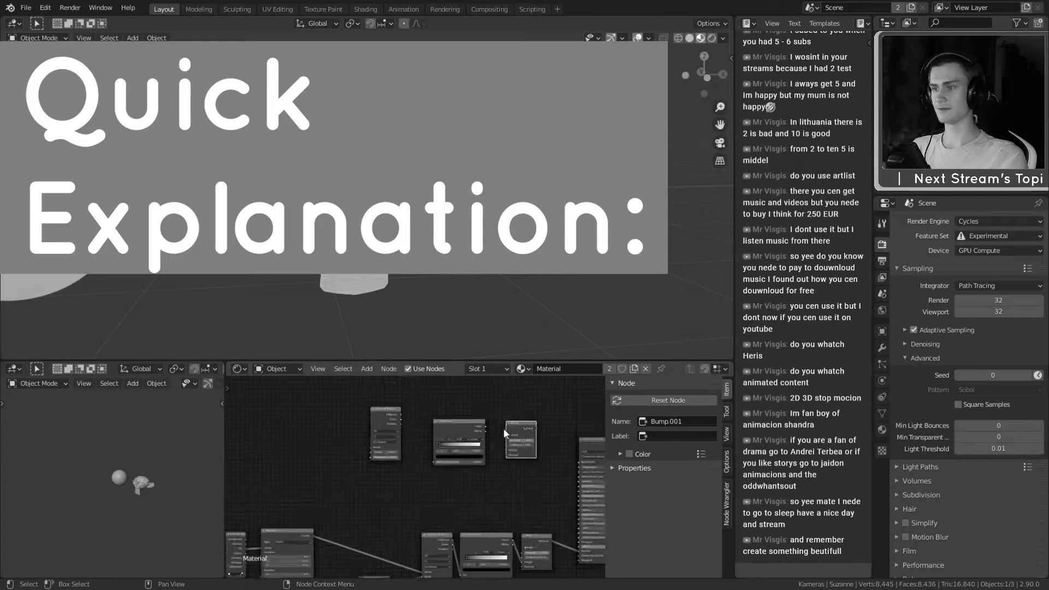
middle_click_drag(404, 412, 369, 435)
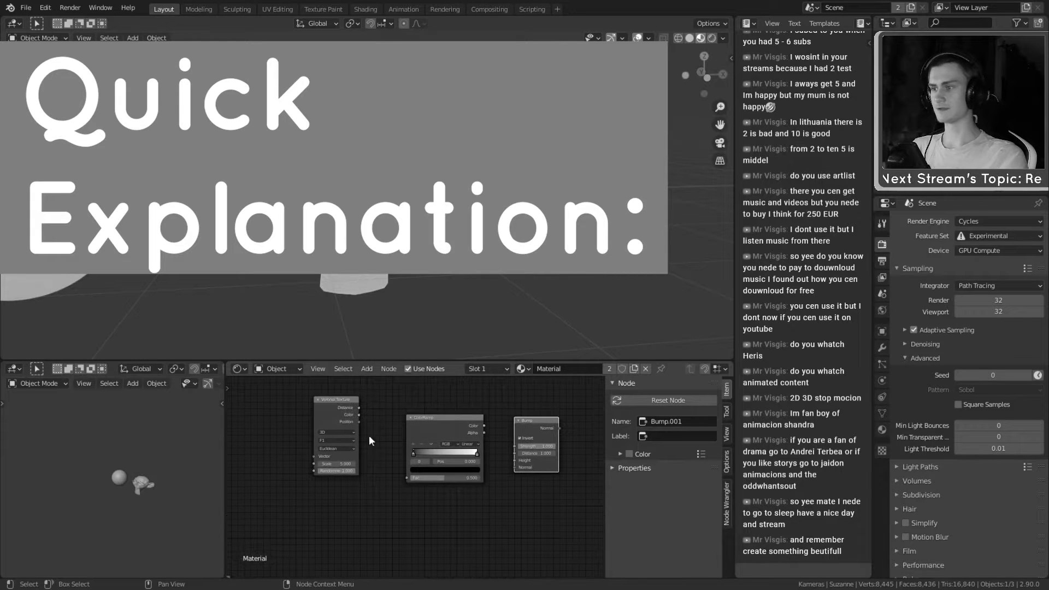
left_click(336, 464)
type("400")
key("Return")
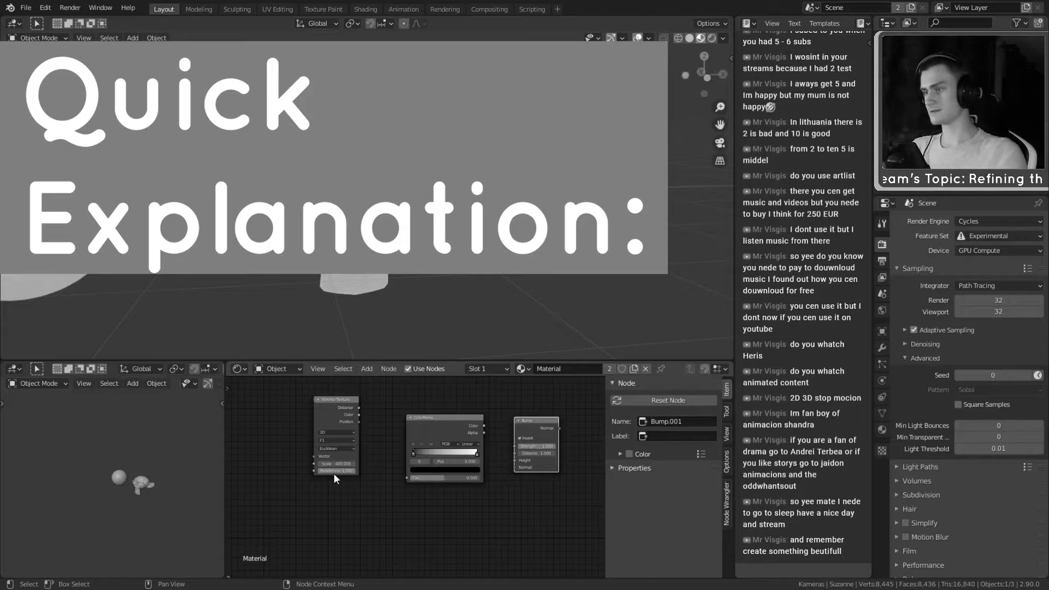
left_click(336, 472)
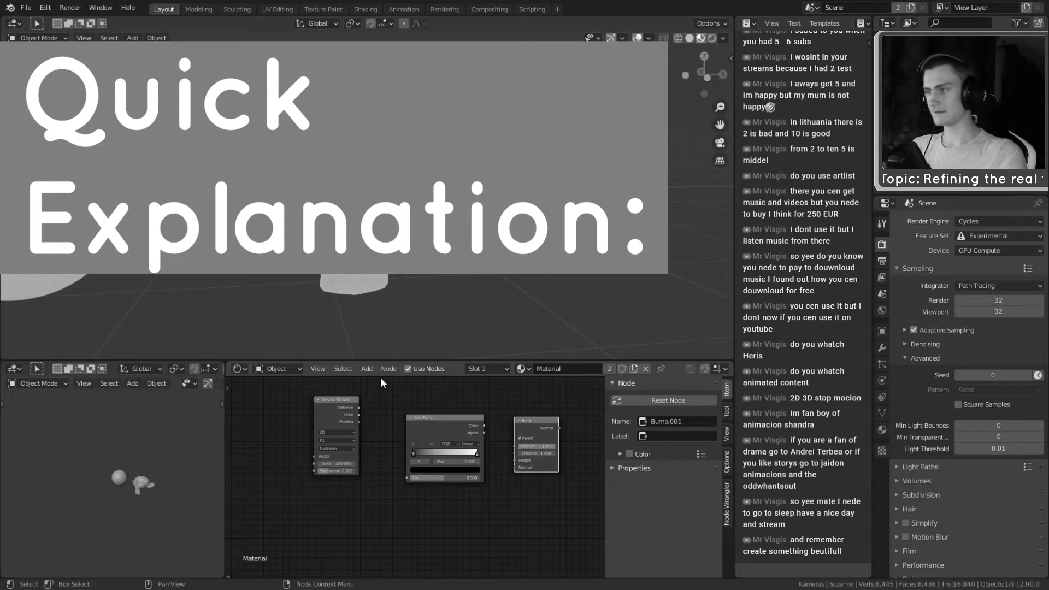
Connect the Voronoi Distance output to the ColorRamp's Fac and the ColorRamp's Color to the Bump's Height.
left_click_drag(359, 408, 408, 478)
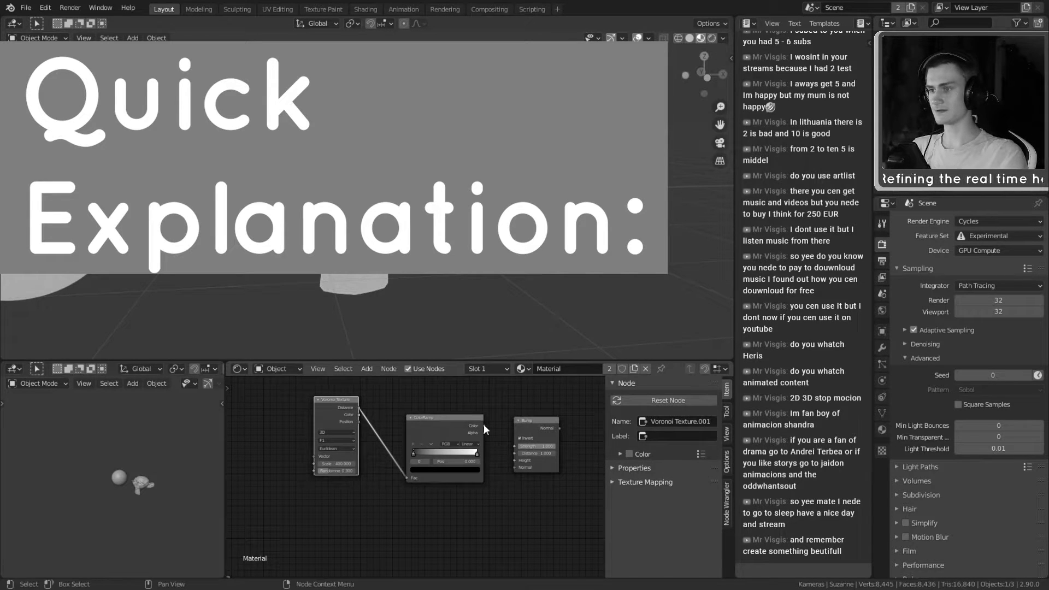
left_click_drag(485, 426, 513, 460)
middle_click_drag(535, 425, 451, 425)
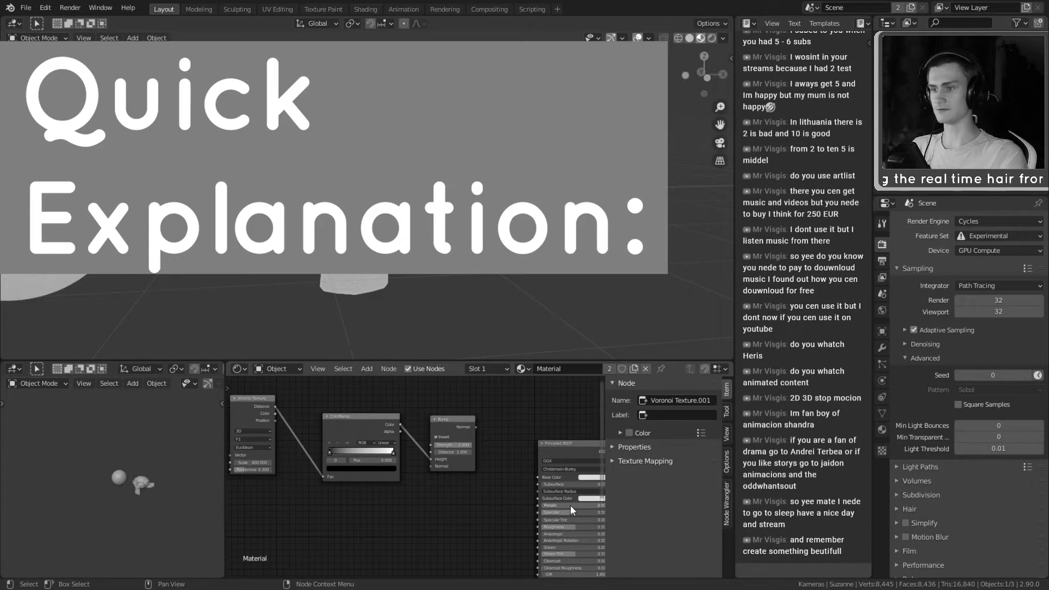
scroll(463, 452, "down", 5)
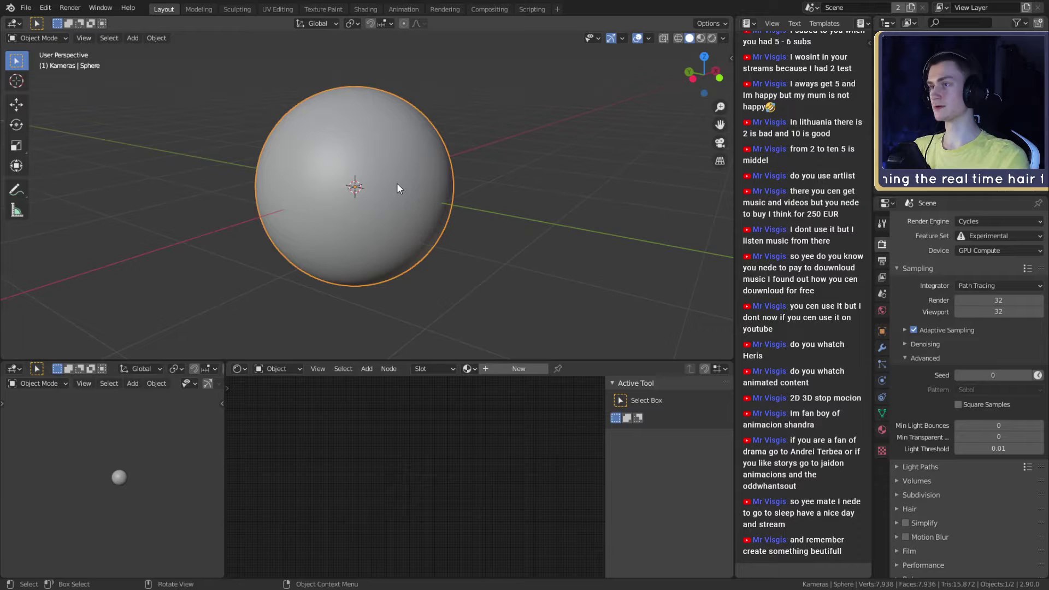
Create a new material on the sphere and display the viewport in Material Preview shading.
left_click(514, 368)
key("z")
left_click(401, 260)
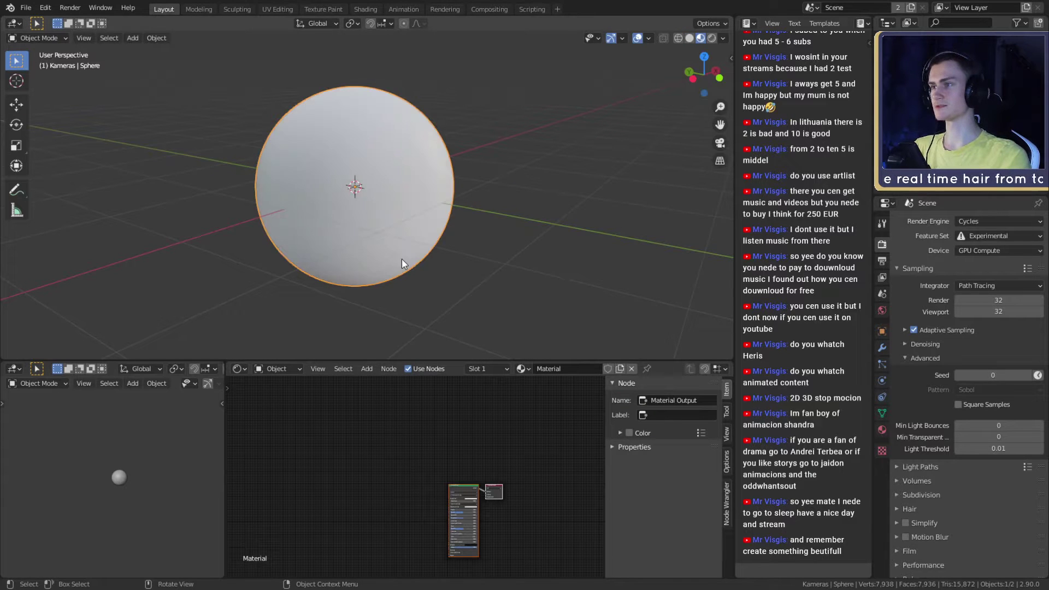
scroll(401, 258, "down", 6)
middle_click_drag(408, 241, 405, 208, "shift")
scroll(422, 264, "up", 6)
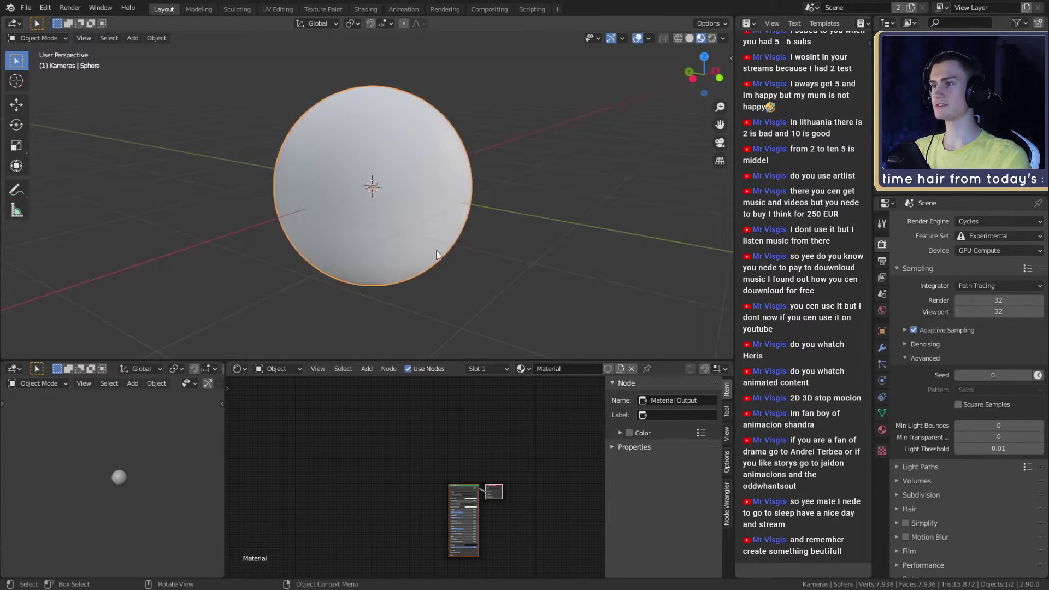
Add a Voronoi Texture node in front of the Principled BSDF in the sphere's material.
scroll(413, 525, "up", 6)
middle_click_drag(411, 545, 426, 479)
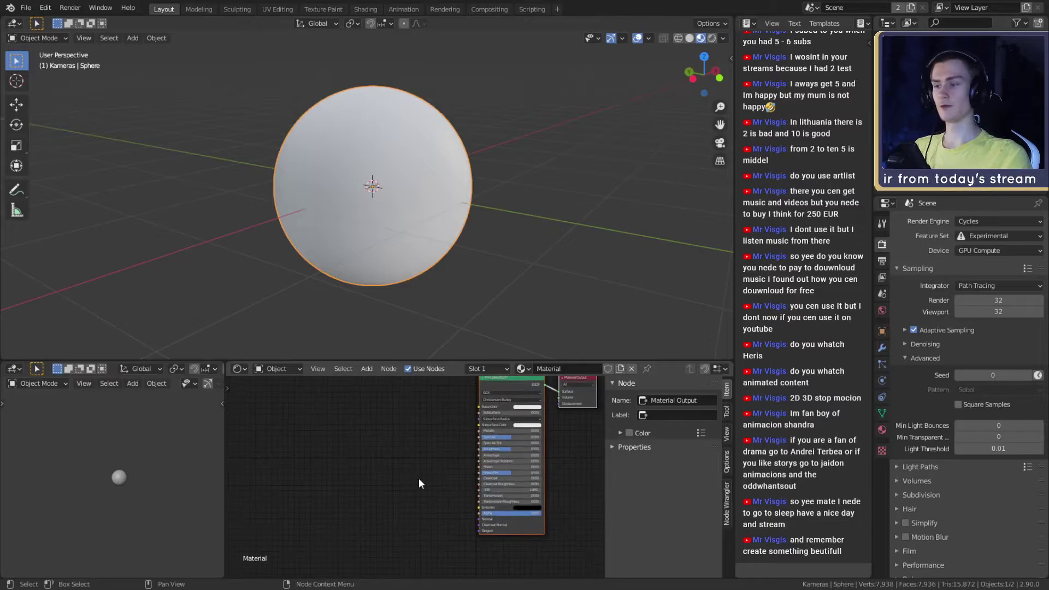
scroll(418, 478, "up", 2)
key("shift+a")
mouse_move(328, 484)
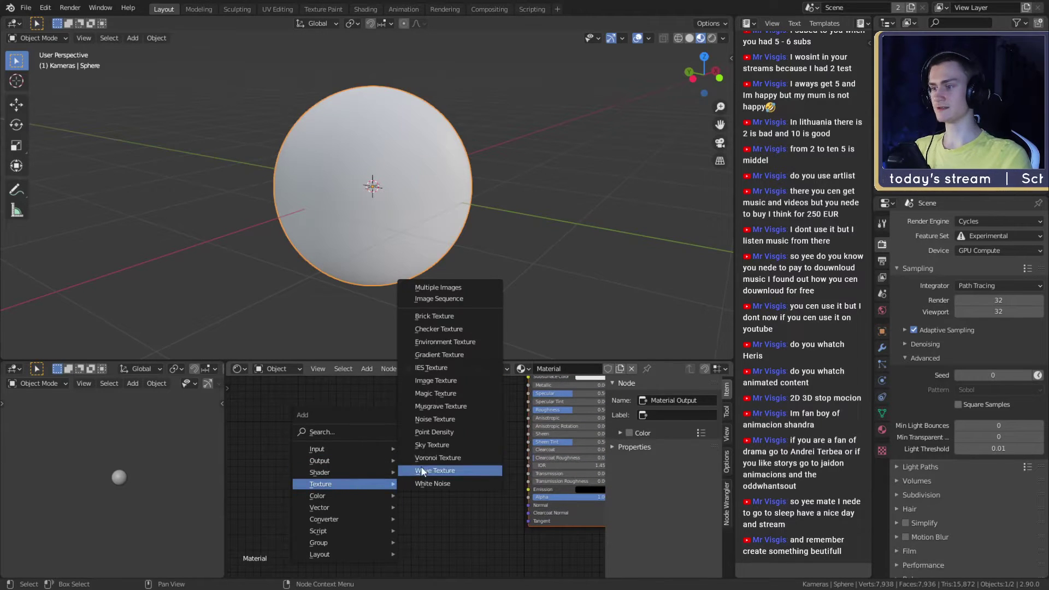
left_click(429, 469)
scroll(414, 480, "up", 4)
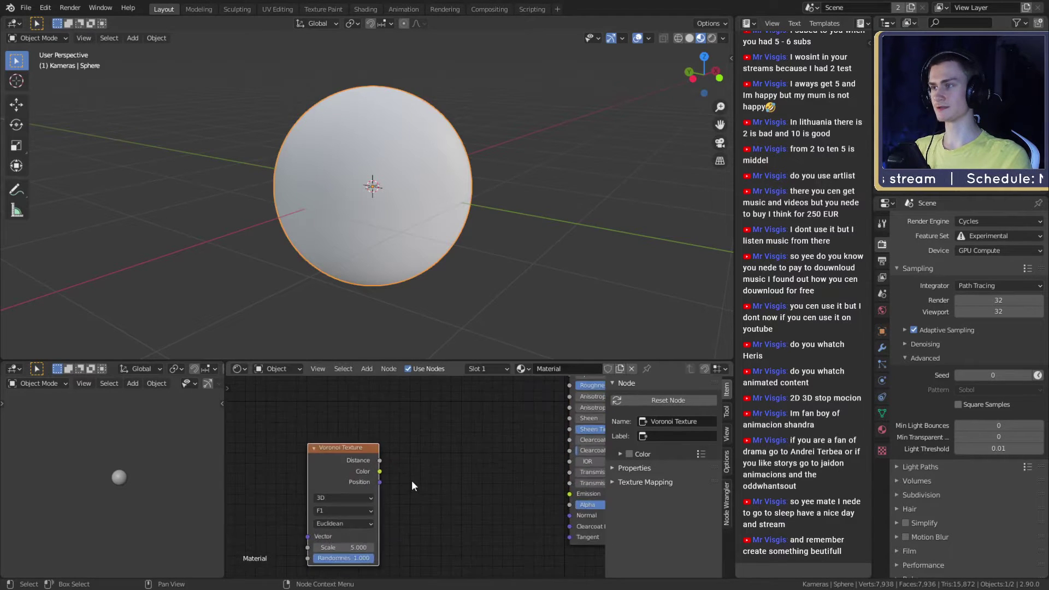
Preview the Voronoi Texture's Distance output directly on the sphere through the emission viewer.
middle_click_drag(413, 483, 462, 439)
left_click(399, 415, "ctrl+shift")
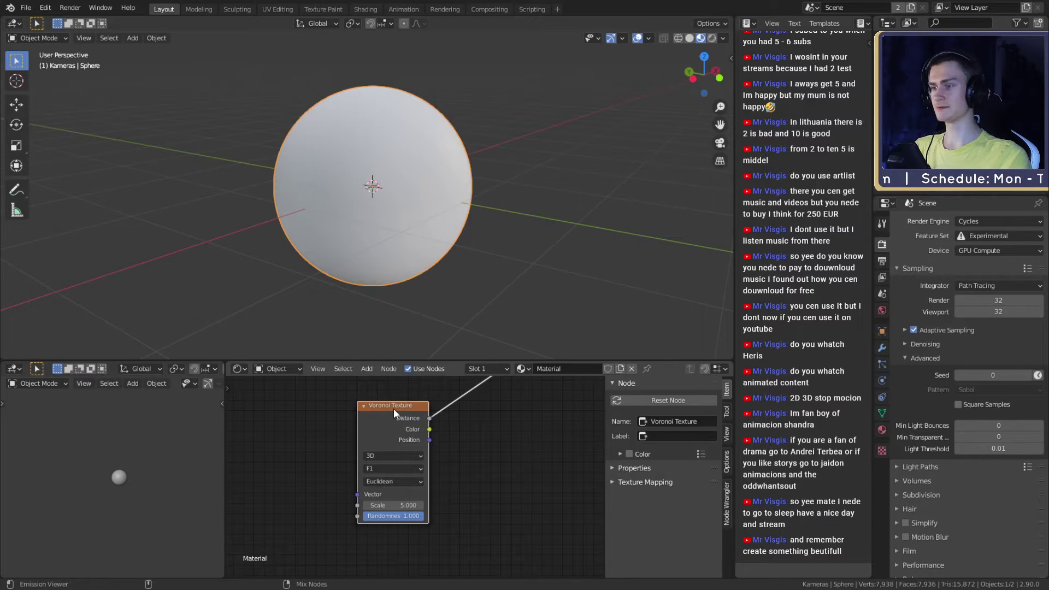
key("Home")
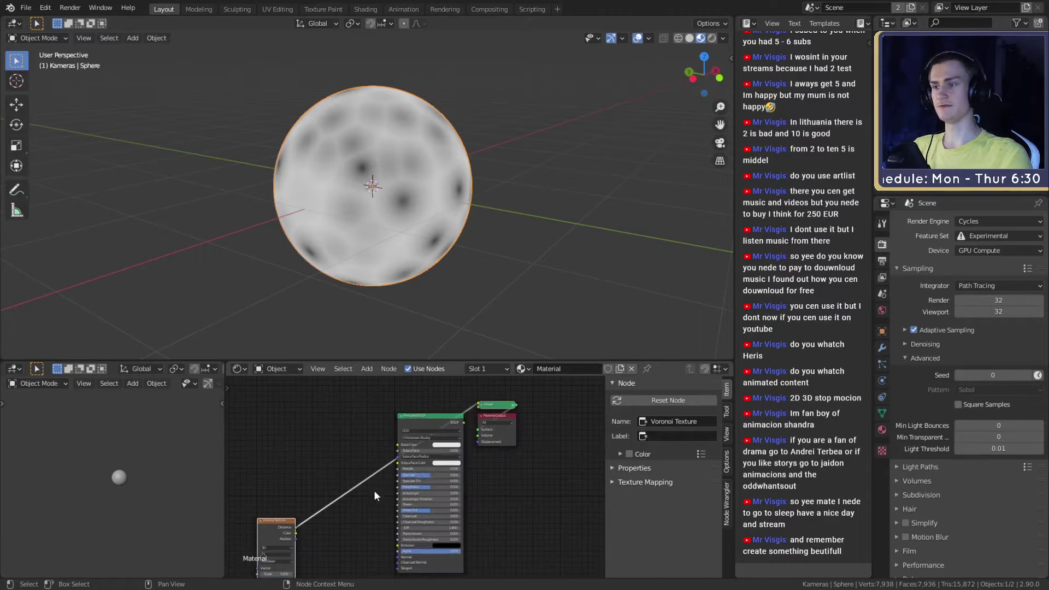
middle_click_drag(384, 487, 484, 439)
scroll(442, 454, "up", 5)
scroll(483, 439, "up", 2)
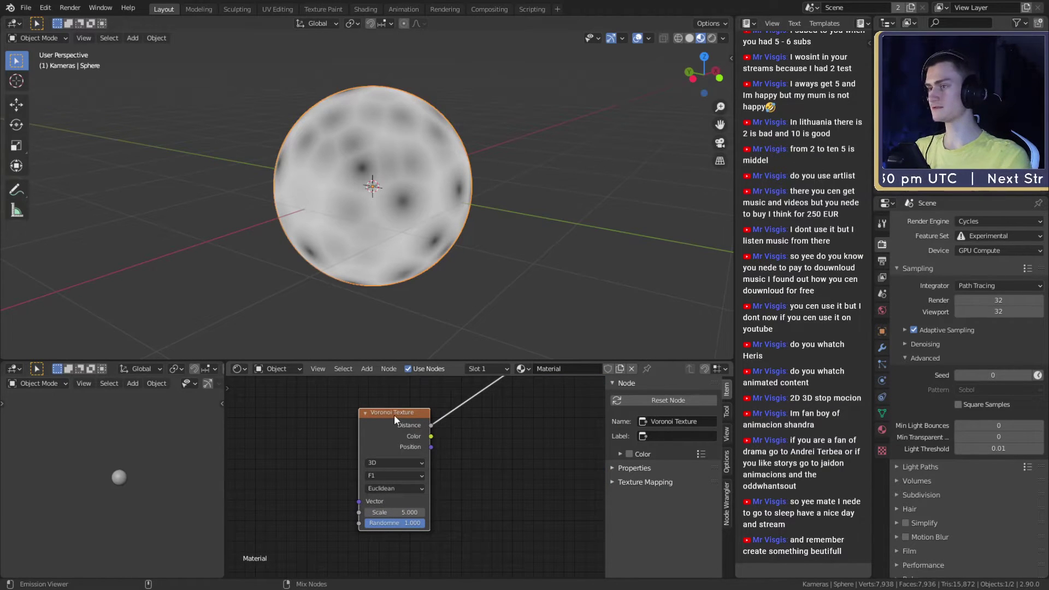
scroll(398, 421, "down", 6)
middle_click_drag(476, 416, 436, 439)
scroll(435, 438, "up", 3)
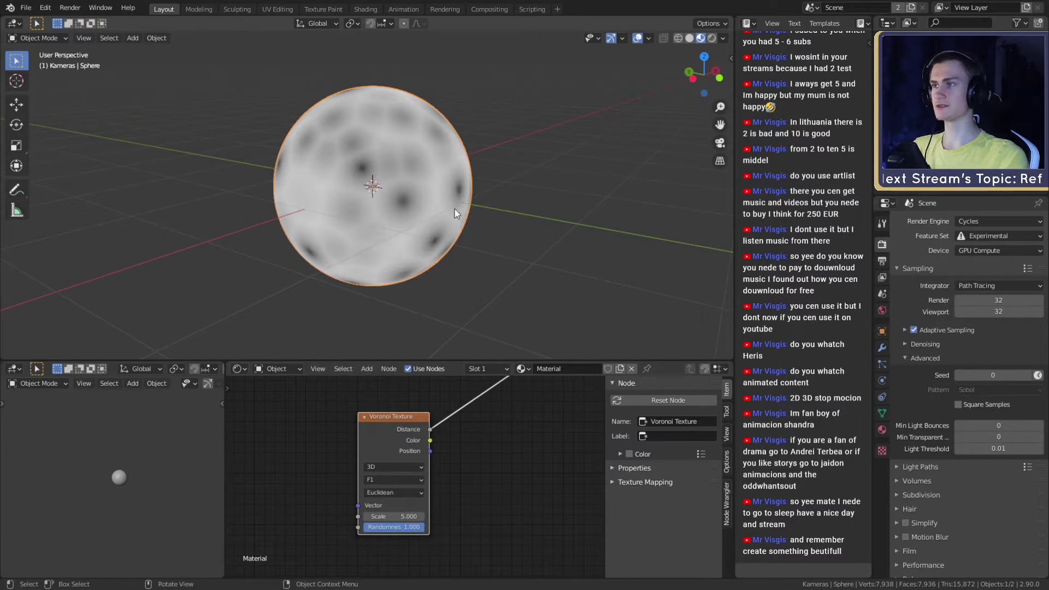
Set the Voronoi Texture's randomness to 0.3 and check the pattern on the sphere.
middle_click_drag(462, 215, 481, 339)
scroll(470, 508, "up", 2)
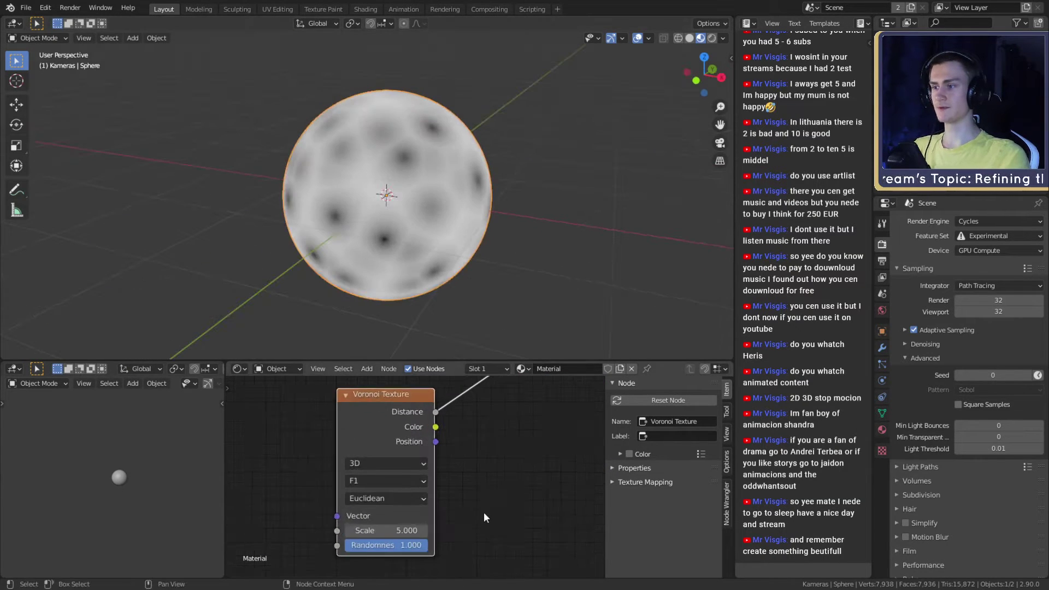
left_click(409, 518)
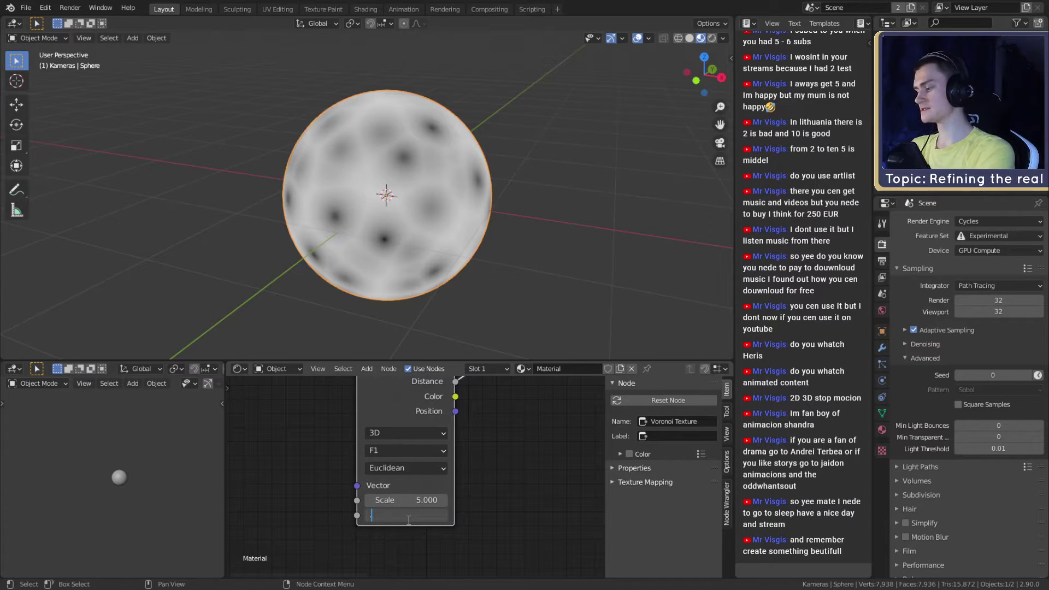
type(".3")
key("Return")
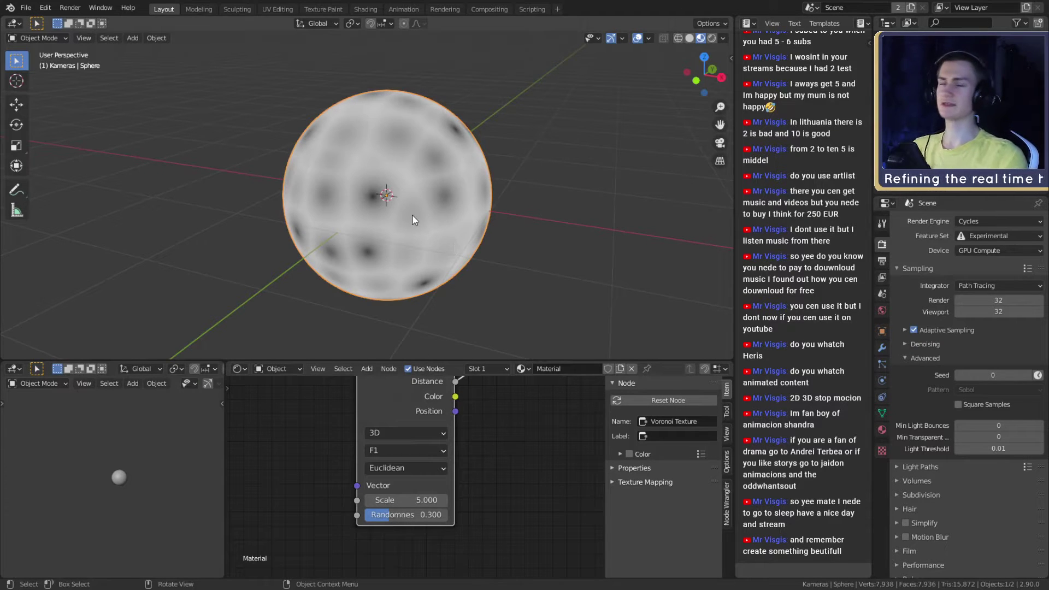
middle_click_drag(405, 211, 491, 241)
scroll(489, 252, "down", 3)
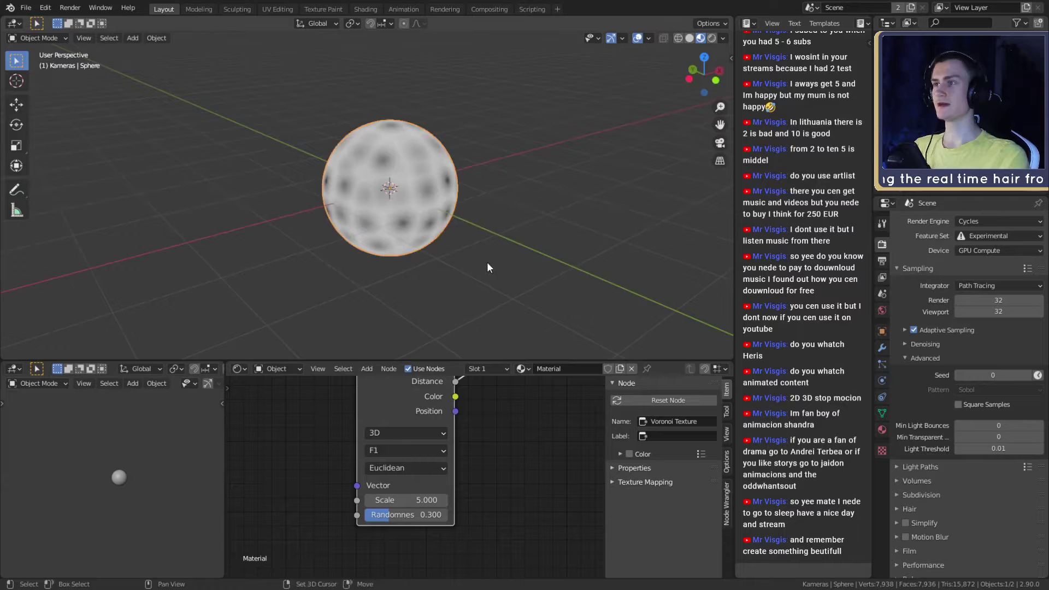
scroll(508, 496, "down", 2)
scroll(508, 495, "down", 2)
Move the Voronoi Texture farther from the Principled BSDF and add a ColorRamp node between them.
middle_click_drag(489, 452, 450, 463)
left_click_drag(365, 437, 284, 441)
scroll(422, 469, "down", 3)
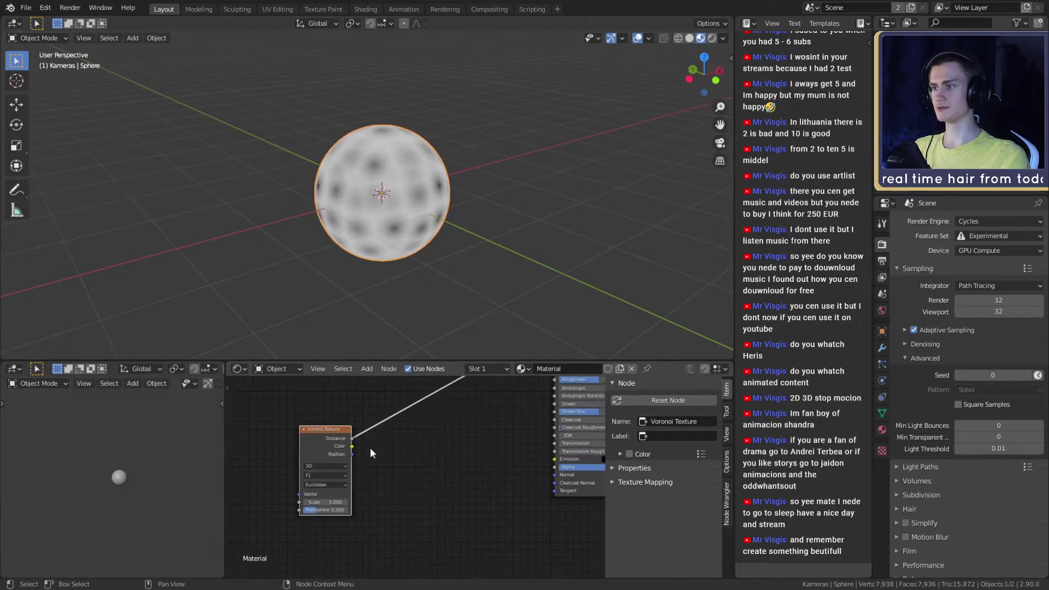
middle_click_drag(370, 451, 381, 439)
key("shift+a")
mouse_move(365, 474)
left_click(446, 329)
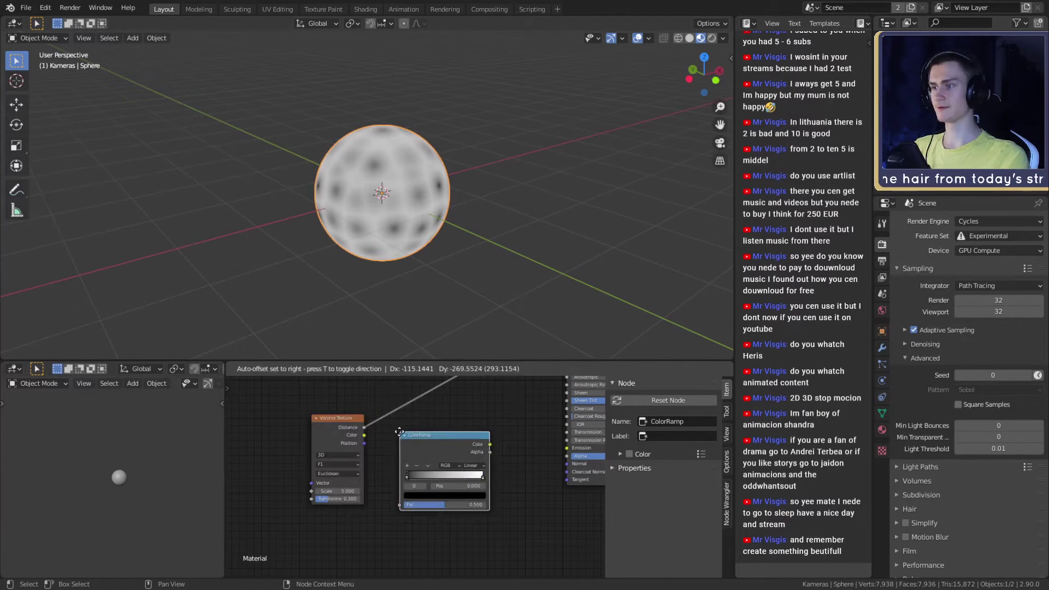
left_click(437, 448)
Connect the Voronoi Distance output to the ColorRamp's Fac and shift both nodes away from the Principled BSDF.
left_click_drag(363, 427, 393, 503)
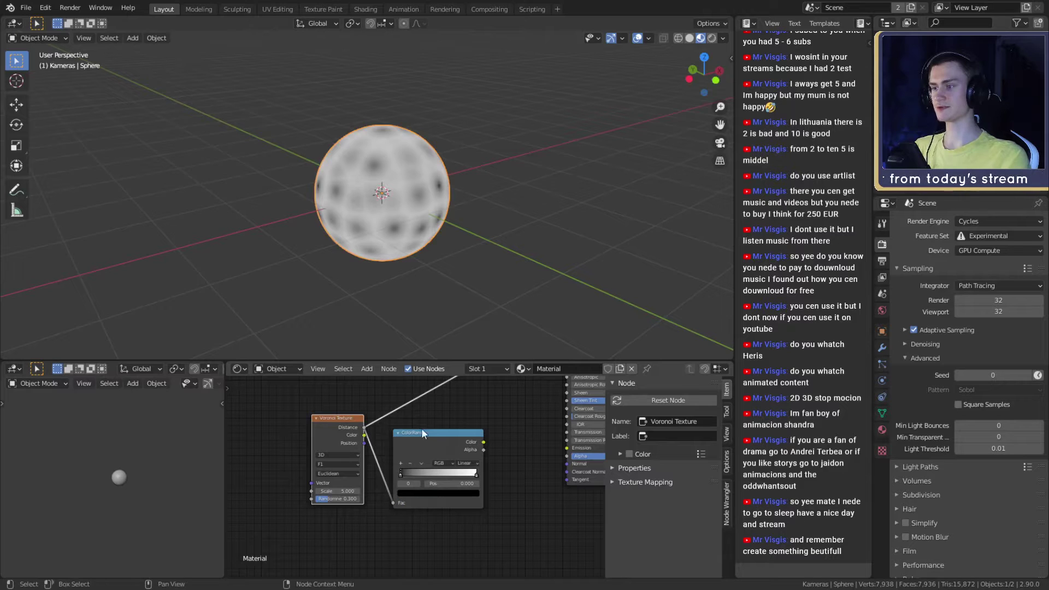
left_click_drag(405, 419, 350, 454)
key("g")
left_click(279, 454)
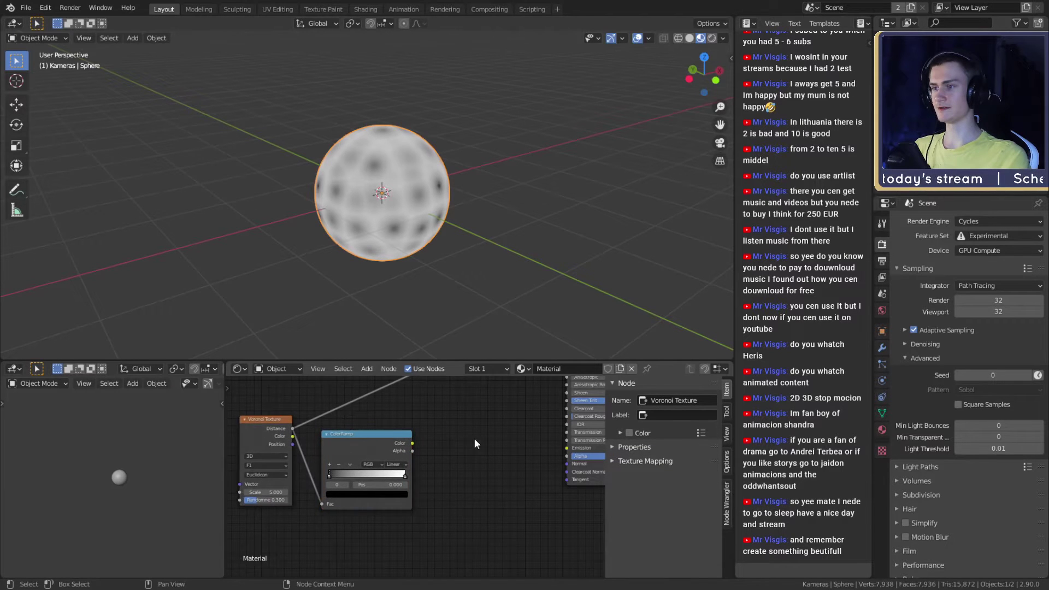
Add a Bump node between the ColorRamp and the Principled BSDF.
middle_click_drag(469, 439, 420, 439)
key("shift+a")
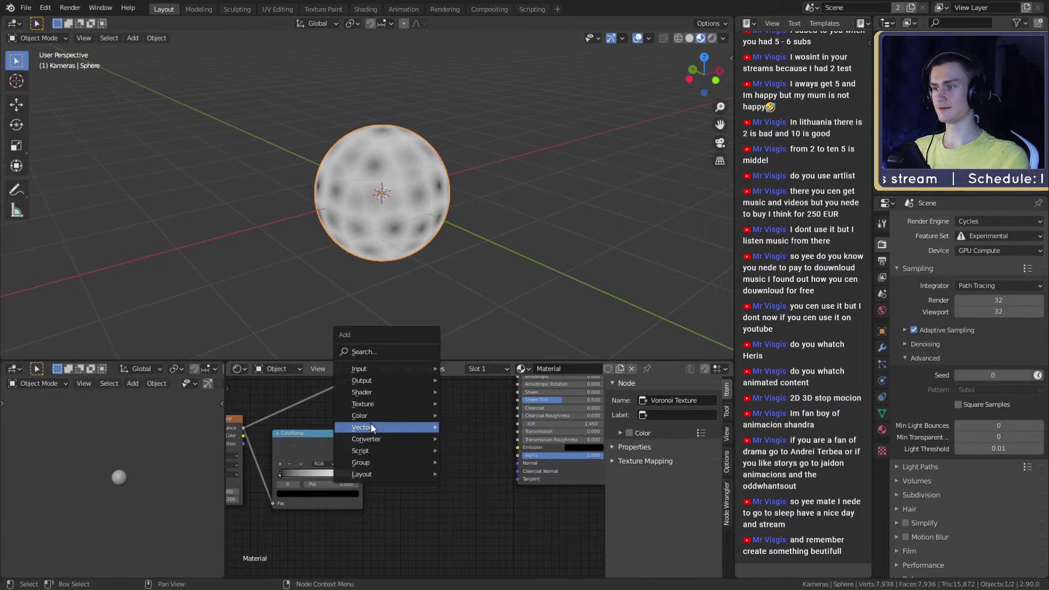
mouse_move(369, 426)
left_click(478, 429)
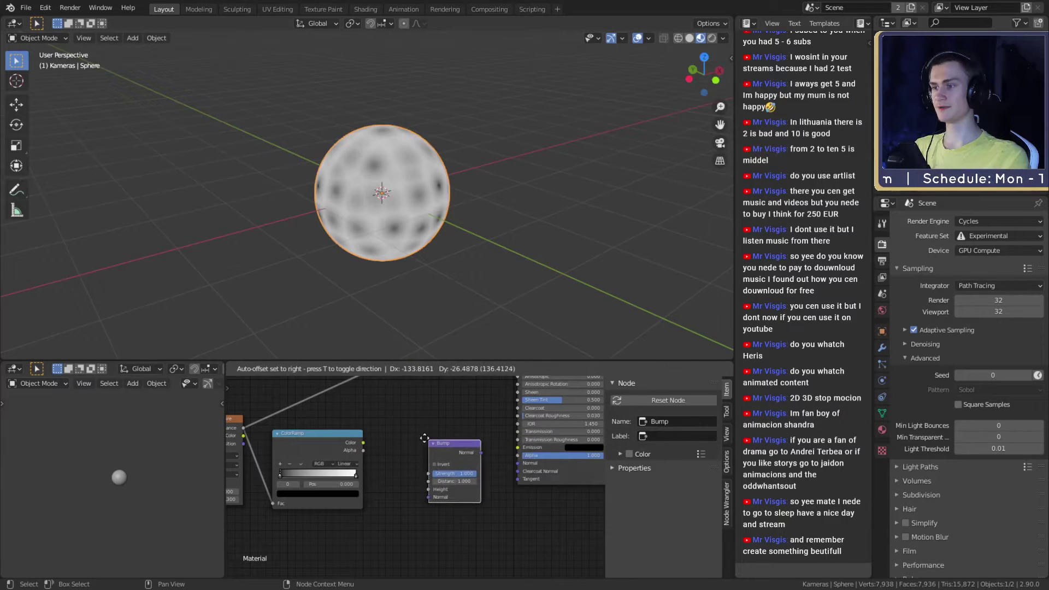
left_click(385, 471)
Connect the ColorRamp's Color to the Bump's Height and the Bump's Normal output to the Principled BSDF's Normal.
scroll(355, 449, "up", 2)
left_click_drag(338, 426, 372, 444)
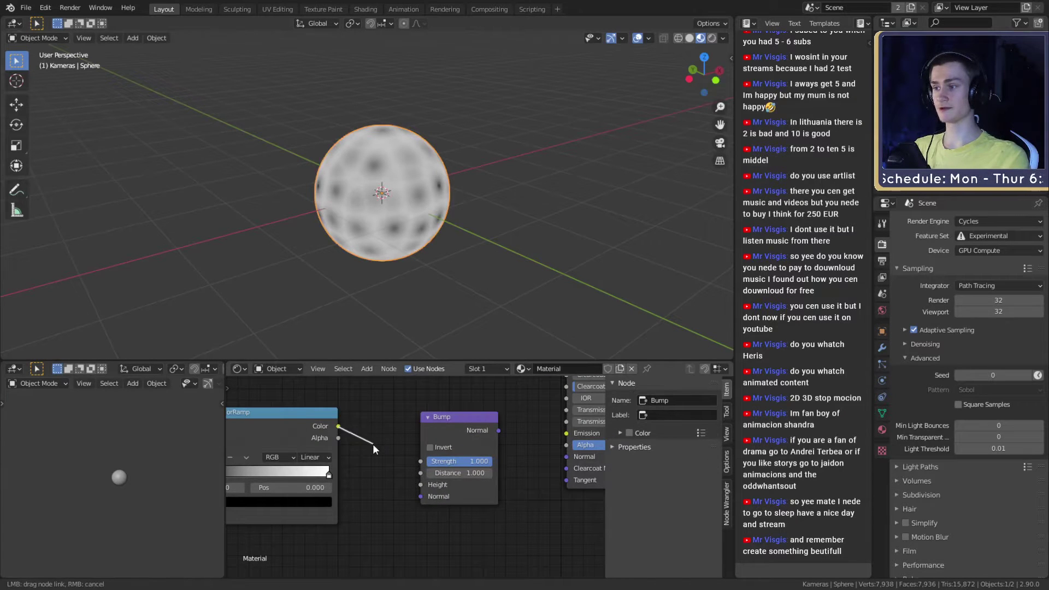
left_click_drag(403, 487, 416, 484)
middle_click_drag(544, 448, 504, 448)
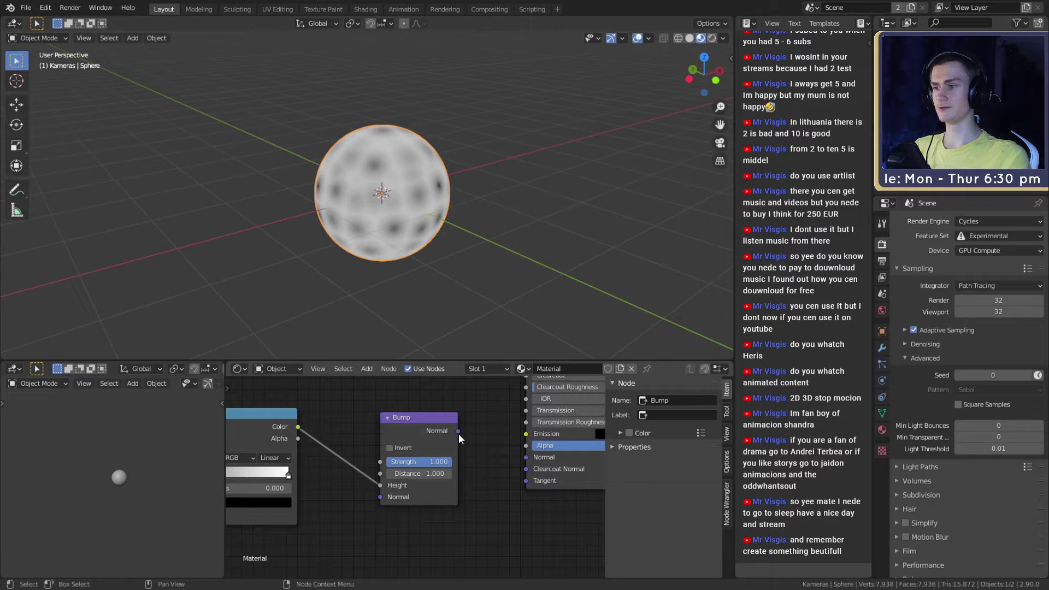
left_click_drag(458, 431, 526, 458)
scroll(526, 461, "down", 3)
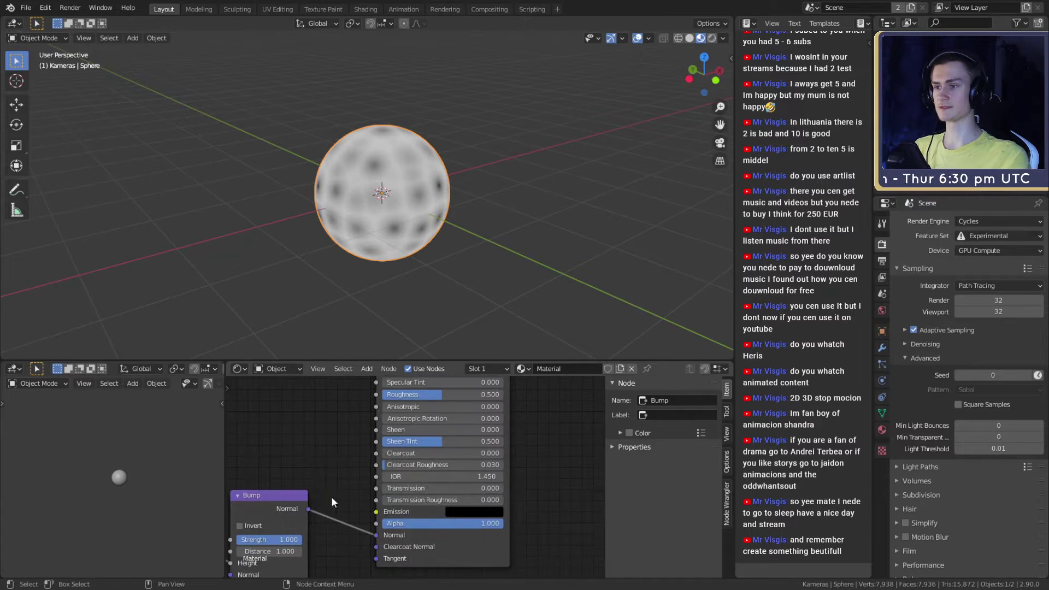
Route the Principled BSDF back to the Material Output and inspect the bump effect on the sphere.
middle_click_drag(501, 443, 488, 525)
middle_click_drag(506, 483, 508, 458)
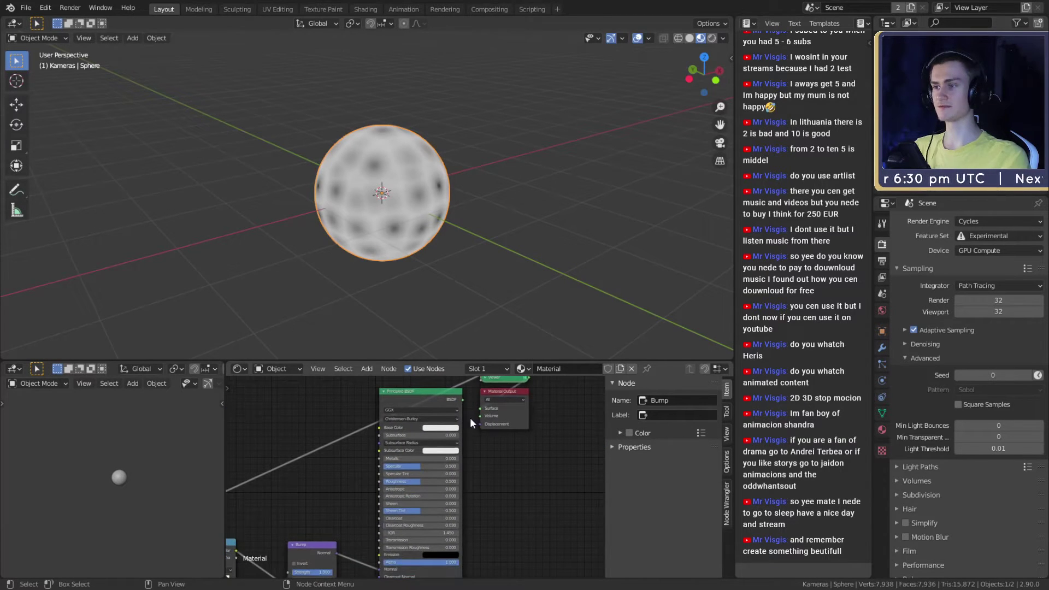
left_click(424, 391, "ctrl+shift")
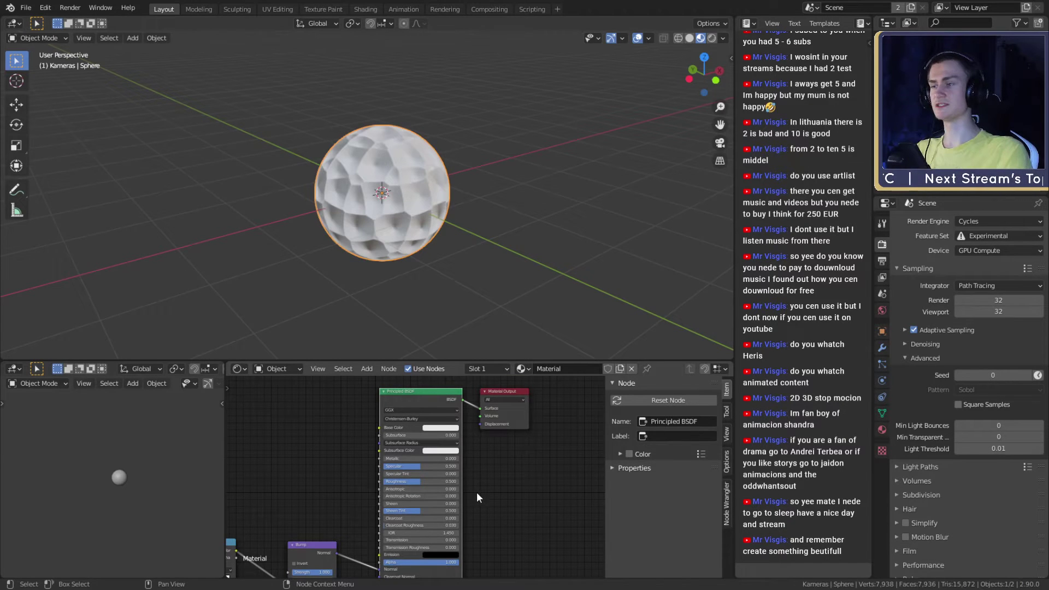
scroll(477, 489, "up", 4)
scroll(418, 266, "up", 2)
middle_click_drag(419, 266, 448, 237)
scroll(433, 271, "up", 2)
scroll(441, 236, "down", 2)
scroll(444, 495, "down", 4)
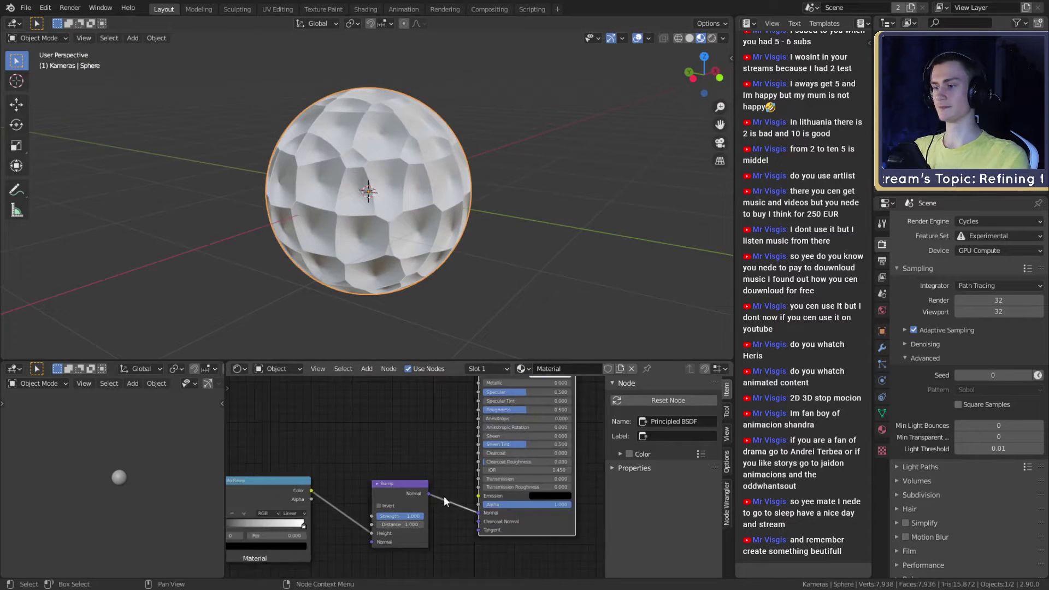
middle_click_drag(456, 521, 516, 456)
scroll(471, 450, "up", 6)
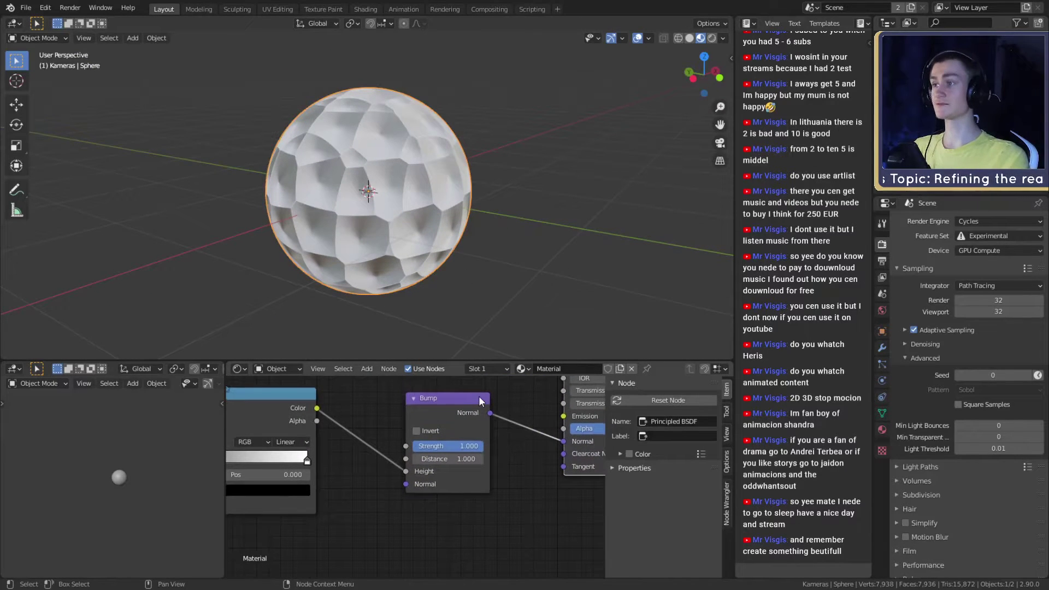
Invert the Bump node and set the Voronoi Texture's Scale to 400.
left_click(418, 430)
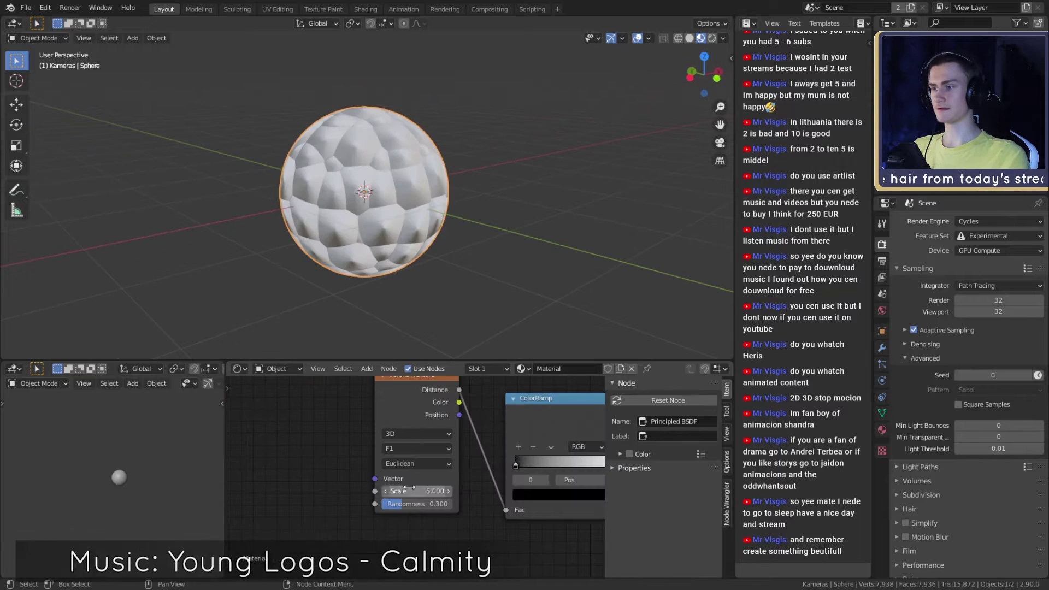
left_click(411, 489)
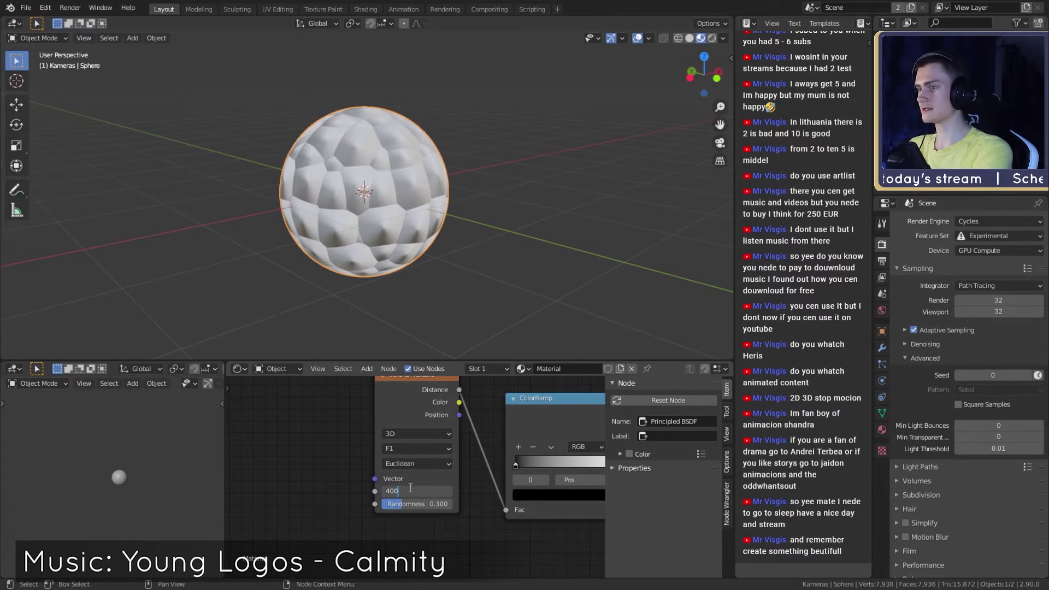
key("Return")
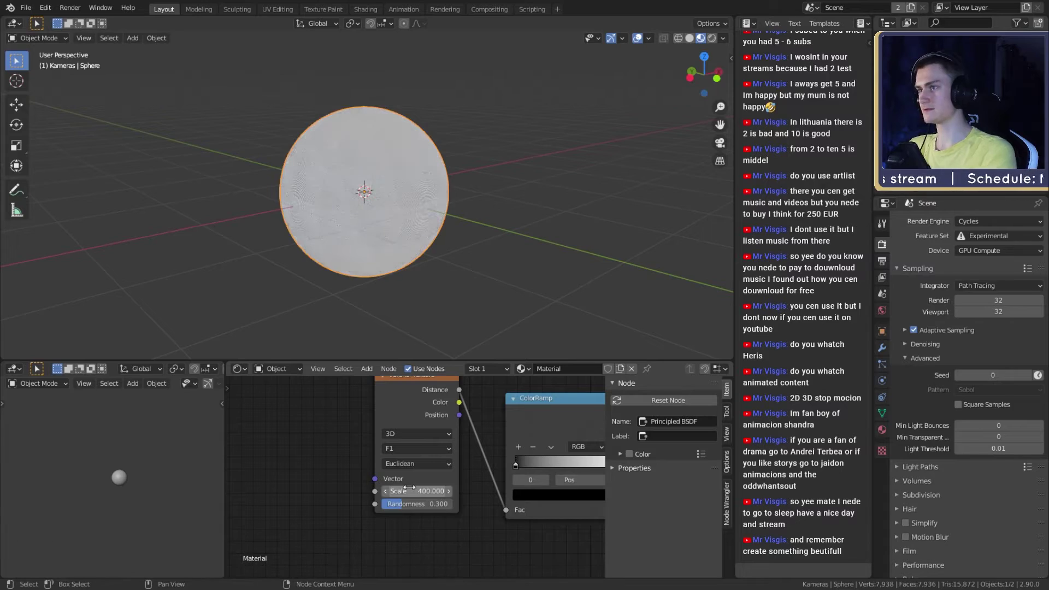
Examine the fine bump pattern on the sphere from several distances and angles.
scroll(469, 173, "up", 5)
middle_click_drag(479, 196, 460, 213)
middle_click_drag(460, 214, 407, 257, "shift")
scroll(440, 230, "up", 1)
scroll(451, 220, "down", 1)
scroll(486, 238, "down", 4)
scroll(487, 240, "up", 4)
scroll(481, 260, "down", 3)
scroll(478, 250, "up", 3)
scroll(465, 239, "down", 3)
scroll(467, 235, "up", 3)
scroll(429, 259, "down", 3)
mouse_move(420, 217)
middle_mouse_down()
mouse_move(437, 197)
mouse_move(427, 211)
middle_mouse_up()
scroll(435, 199, "up", 2)
Move the ColorRamp and Voronoi Texture nodes closer to the Bump node in a compact row.
scroll(405, 475, "down", 6)
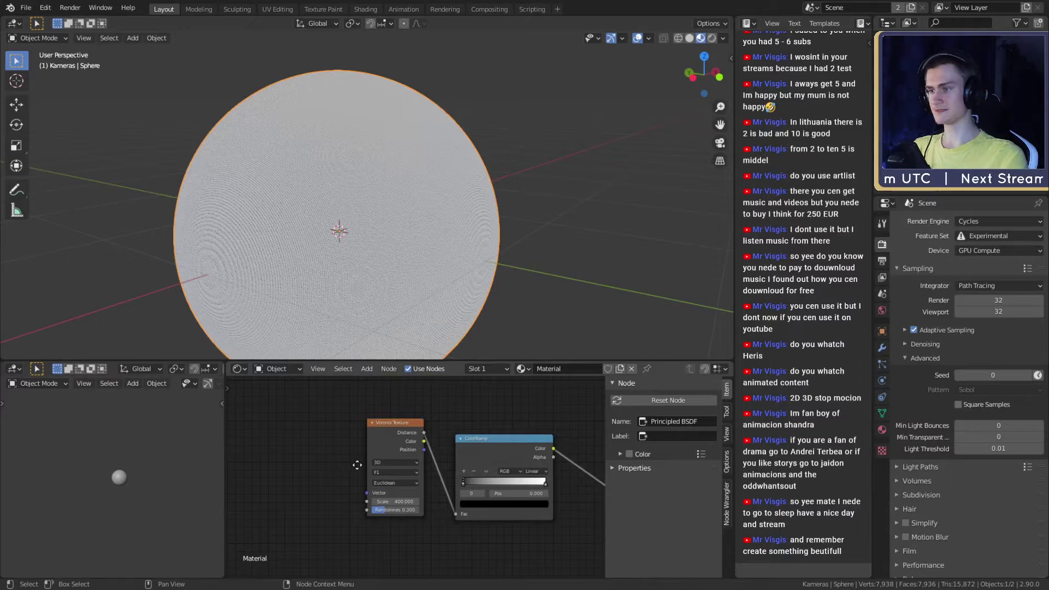
left_click_drag(386, 411, 279, 458)
key("g")
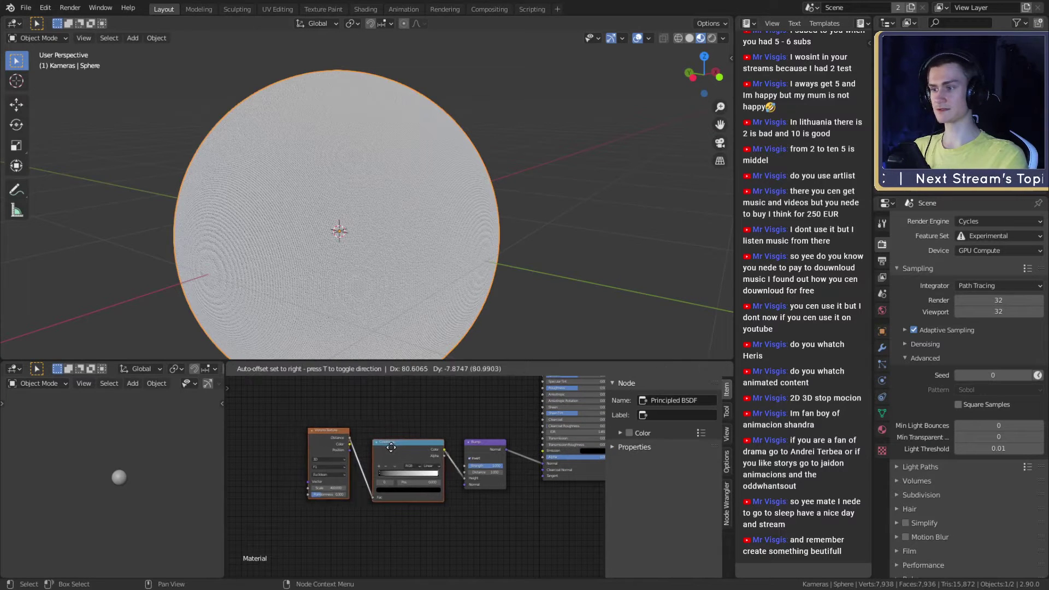
left_click(311, 460)
left_click(312, 459)
left_click_drag(327, 436, 338, 446)
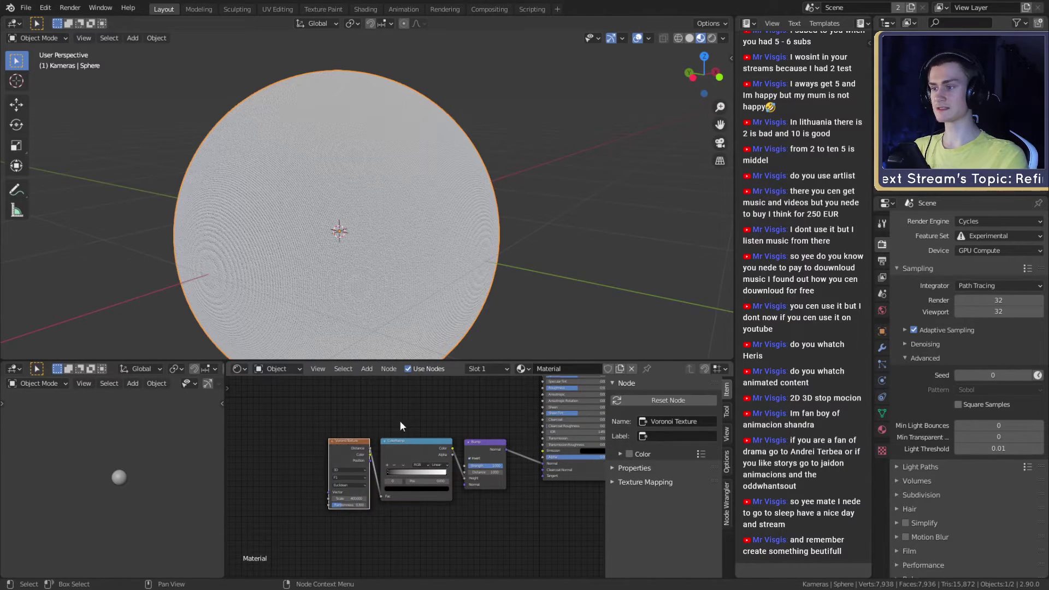
left_click(402, 421)
scroll(453, 430, "up", 4)
middle_click_drag(456, 431, 446, 407)
left_click(306, 430)
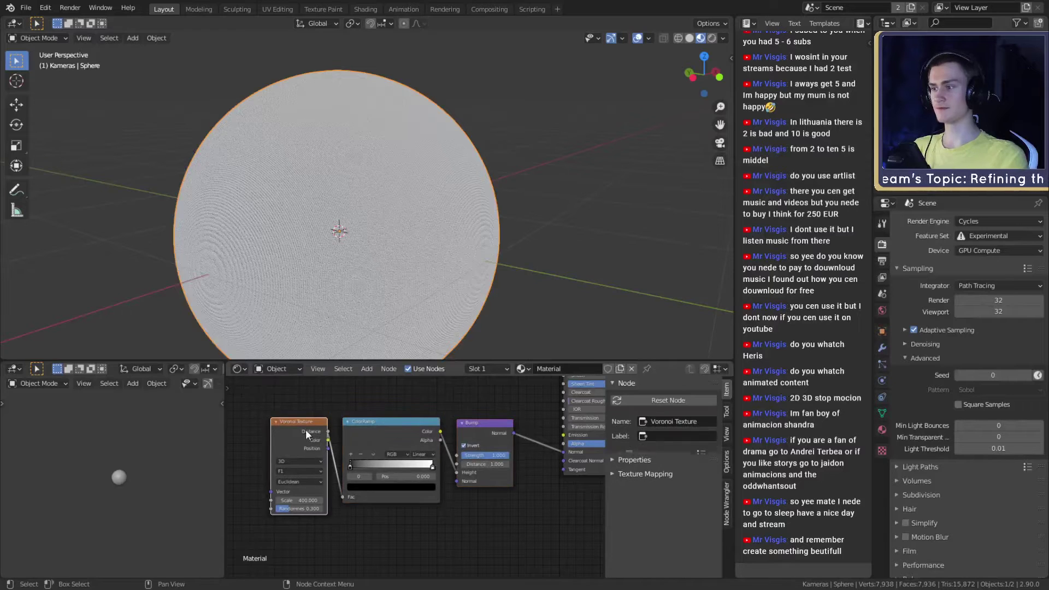
left_click(346, 515)
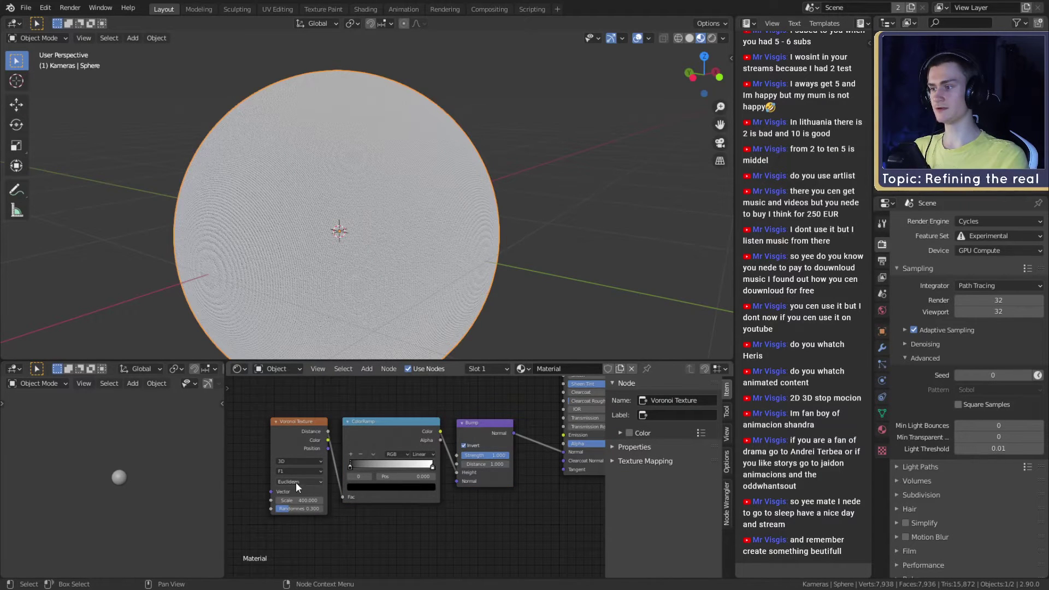
Try linking the Voronoi Distance directly to the Bump's Height, and reconnect the ColorRamp's Color to Height.
scroll(374, 508, "up", 3)
middle_click_drag(375, 509, 459, 506)
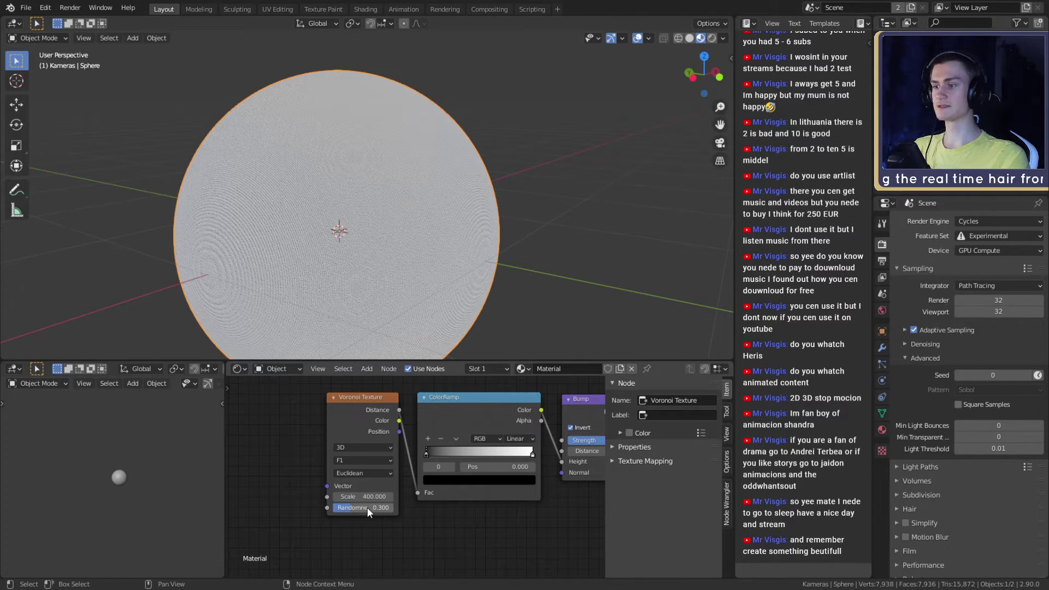
middle_click_drag(468, 509, 375, 518)
left_click(379, 425)
left_click_drag(306, 419, 469, 470)
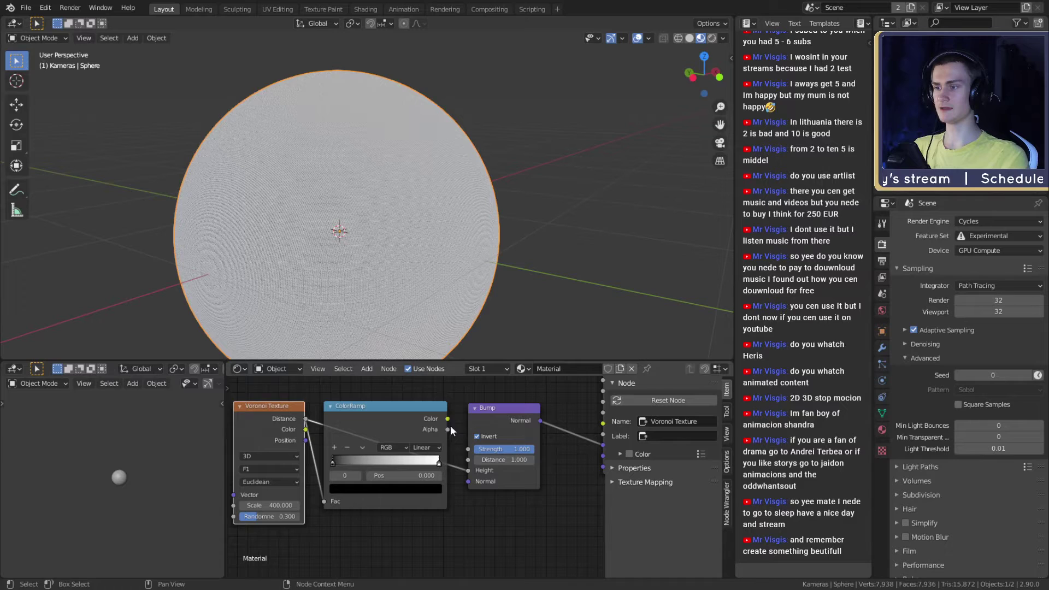
left_click_drag(448, 419, 453, 422)
left_click_drag(468, 474, 469, 470)
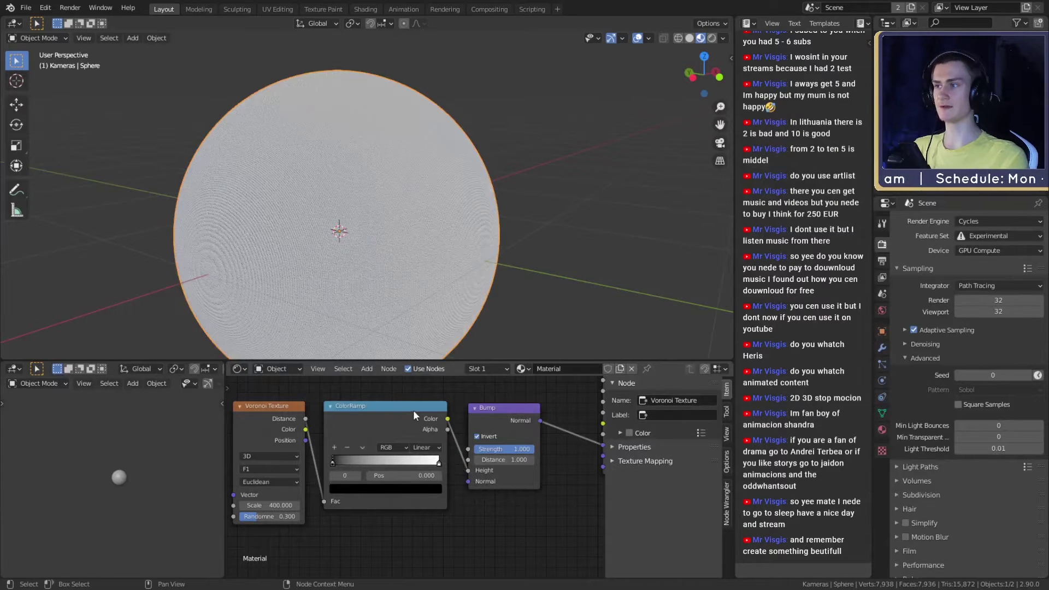
Try a harder bump contrast by moving the ColorRamp's black stop to position 0.450.
scroll(456, 505, "up", 4)
middle_click_drag(455, 505, 511, 525)
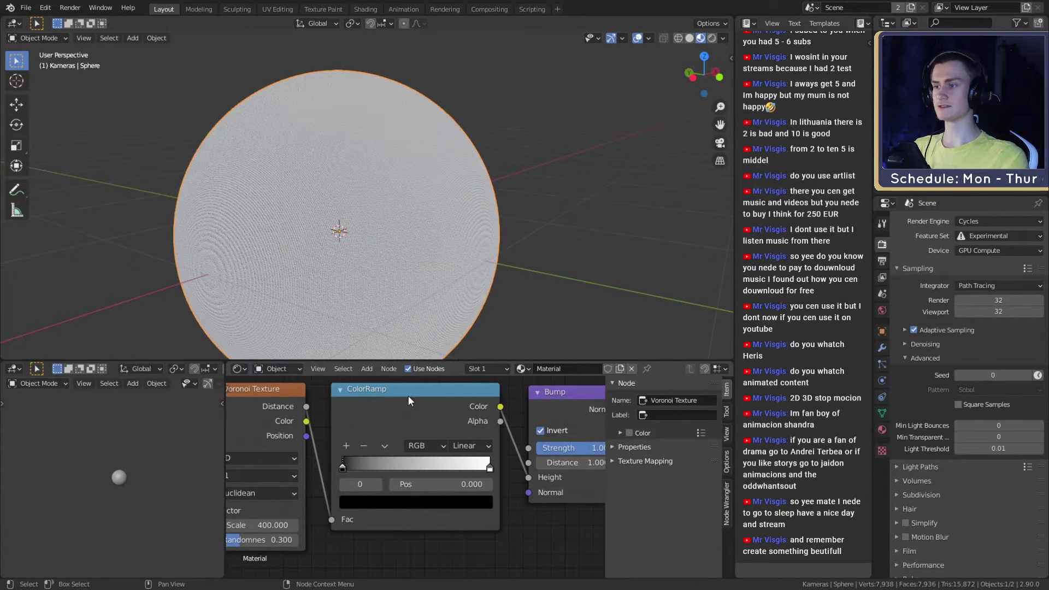
left_click(408, 396)
left_click_drag(343, 468, 408, 469)
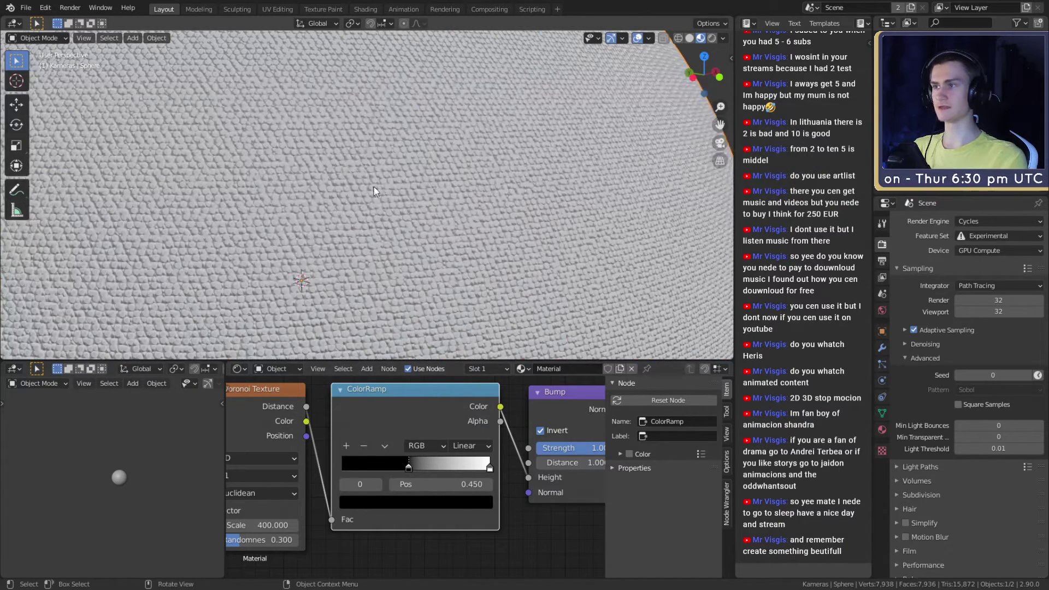
mouse_move(490, 468)
left_mouse_down()
mouse_move(424, 469)
mouse_move(499, 470)
left_mouse_up()
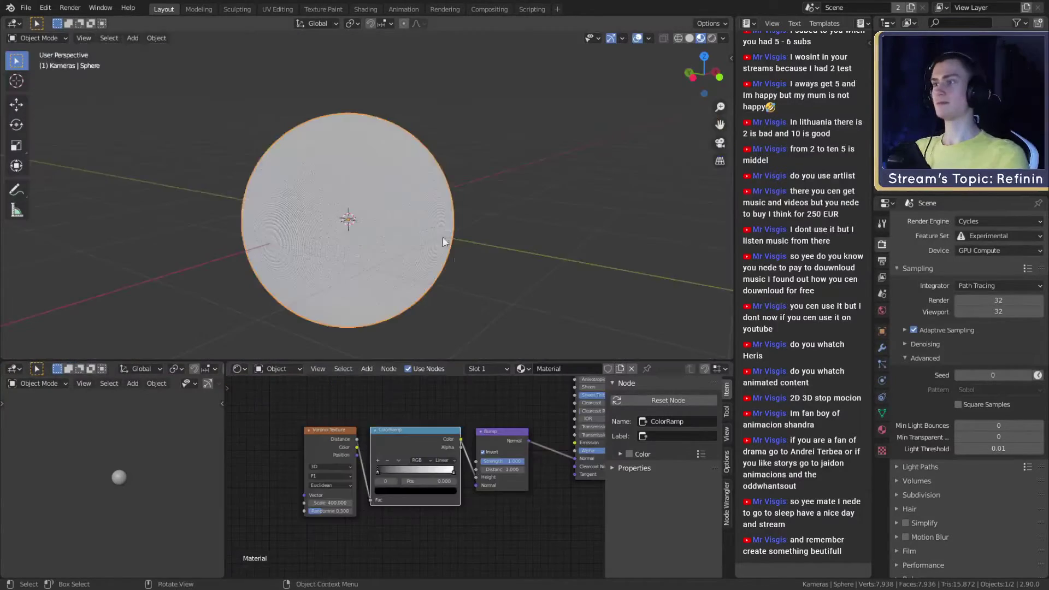
Compare how the dense bump texture reads on the sphere up close and from farther away.
scroll(468, 273, "up", 3)
middle_click_drag(444, 240, 471, 258)
scroll(491, 256, "down", 1)
scroll(463, 268, "up", 1)
middle_click_drag(465, 156, 452, 162)
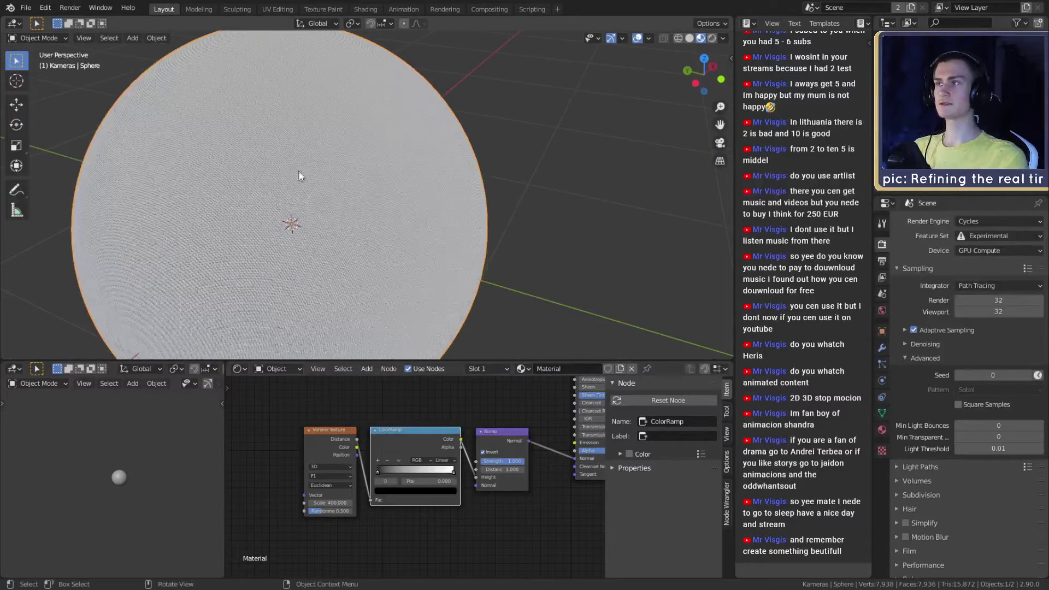
scroll(410, 253, "down", 3)
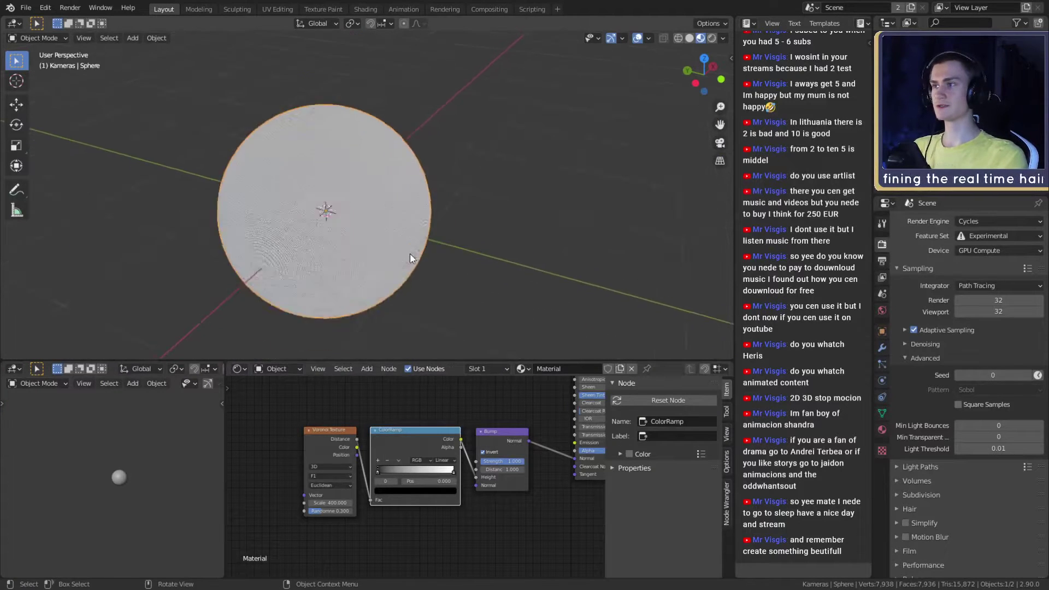
scroll(410, 253, "up", 2)
middle_click_drag(410, 254, 466, 258, "shift")
mouse_move(465, 258)
middle_mouse_down()
mouse_move(457, 258)
mouse_move(481, 249)
mouse_move(457, 249)
middle_mouse_up()
scroll(382, 249, "down", 2)
scroll(461, 296, "up", 4)
scroll(471, 518, "down", 7)
scroll(473, 519, "up", 4)
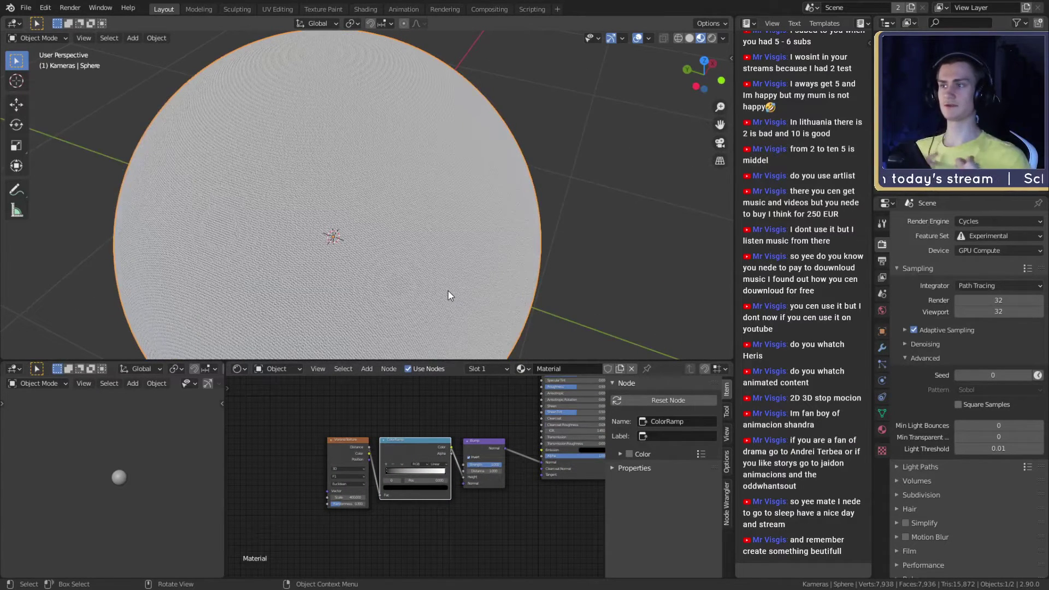
scroll(441, 285, "down", 3)
scroll(423, 246, "up", 5)
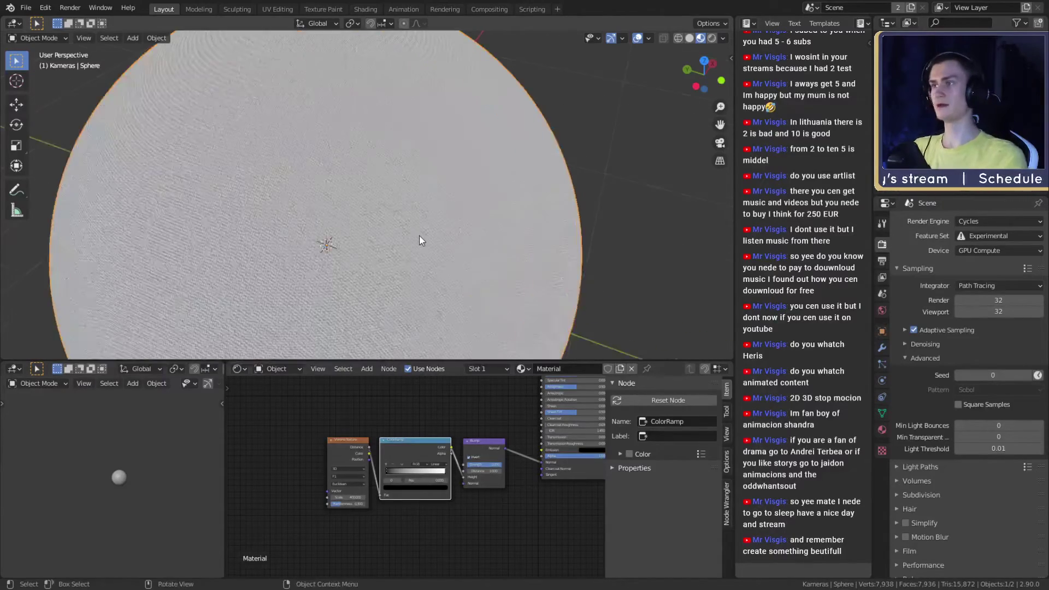
mouse_move(419, 235)
middle_mouse_down()
mouse_move(451, 257)
mouse_move(421, 225)
middle_mouse_up()
scroll(451, 257, "down", 4)
scroll(421, 225, "up", 7)
scroll(431, 218, "down", 5)
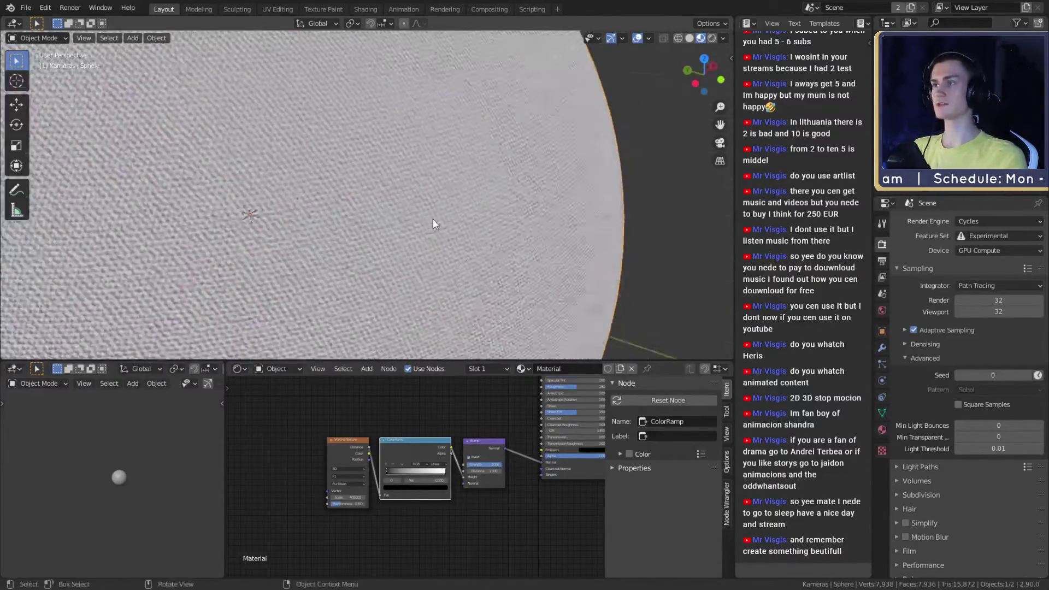
scroll(379, 222, "up", 5)
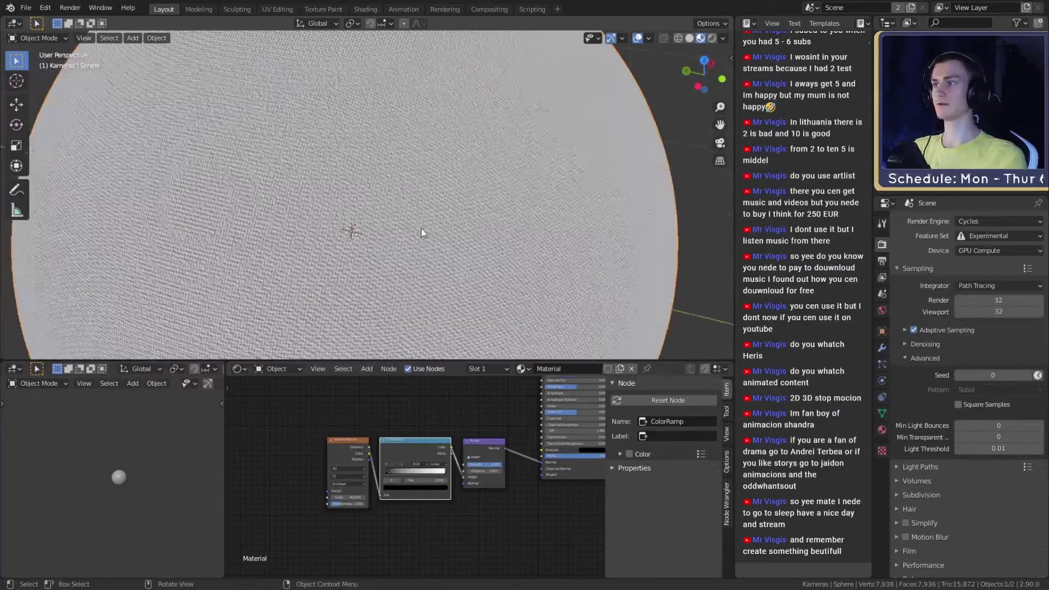
scroll(422, 228, "down", 4)
scroll(435, 498, "down", 2)
scroll(435, 498, "up", 4)
Add linked Texture Coordinate and Mapping nodes in front of the Voronoi Texture's Vector input.
left_click(394, 434)
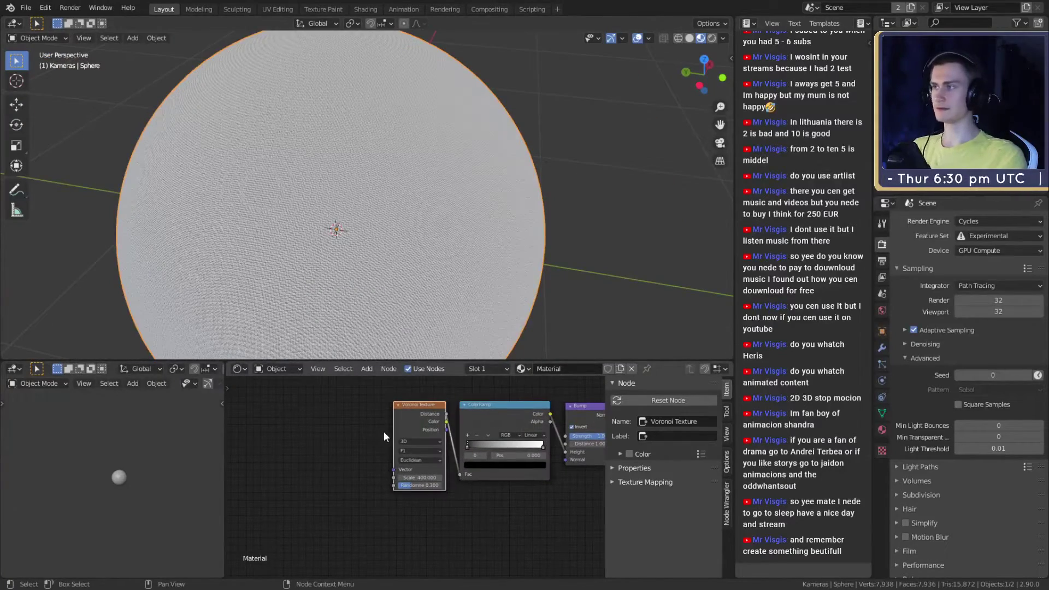
scroll(411, 267, "up", 8)
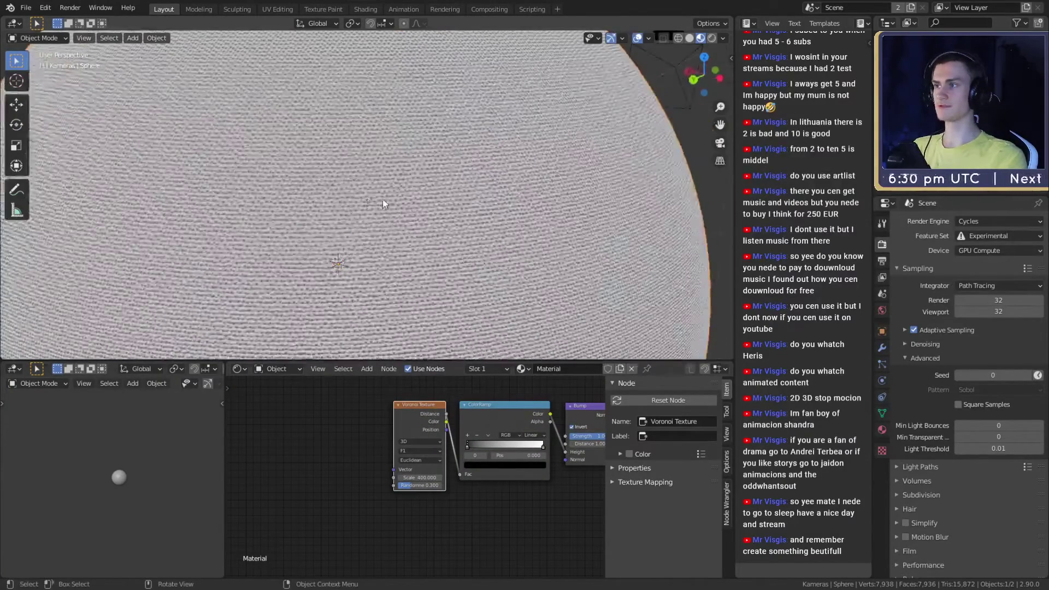
scroll(377, 489, "down", 2)
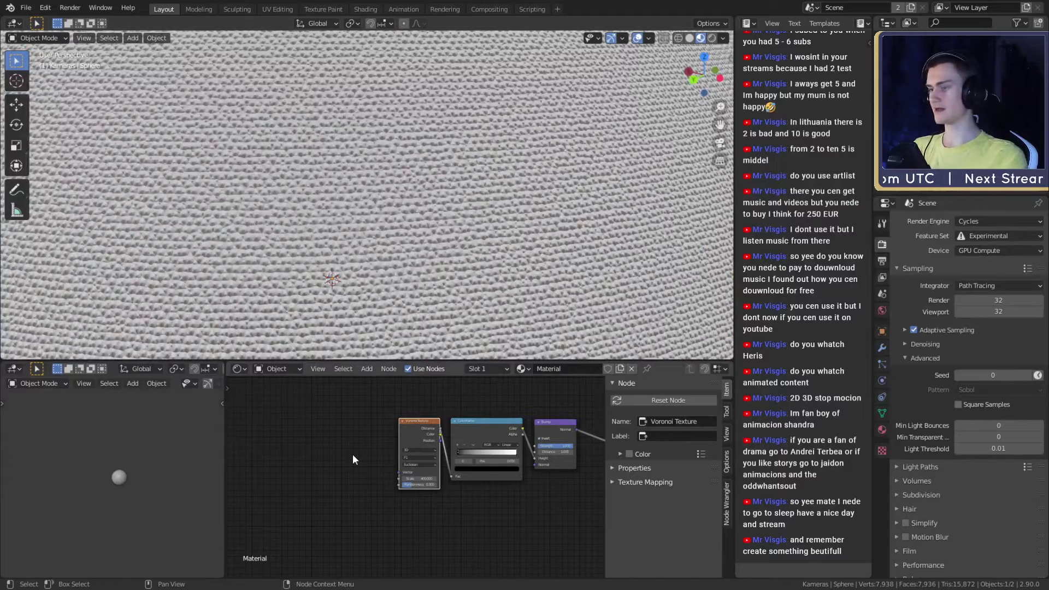
key("ctrl+t")
scroll(323, 444, "up", 1)
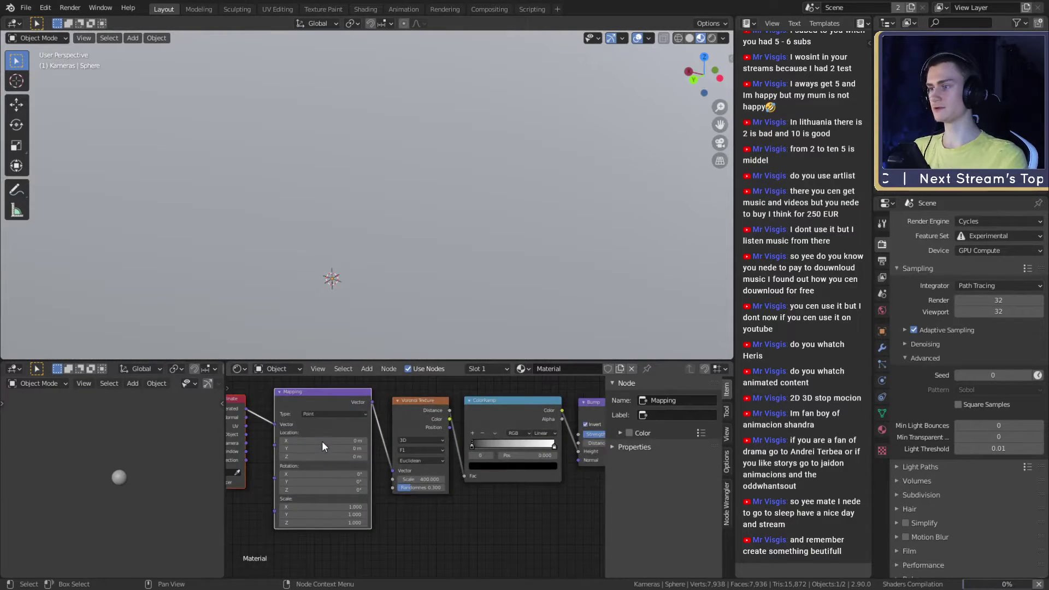
middle_click_drag(391, 503, 426, 514)
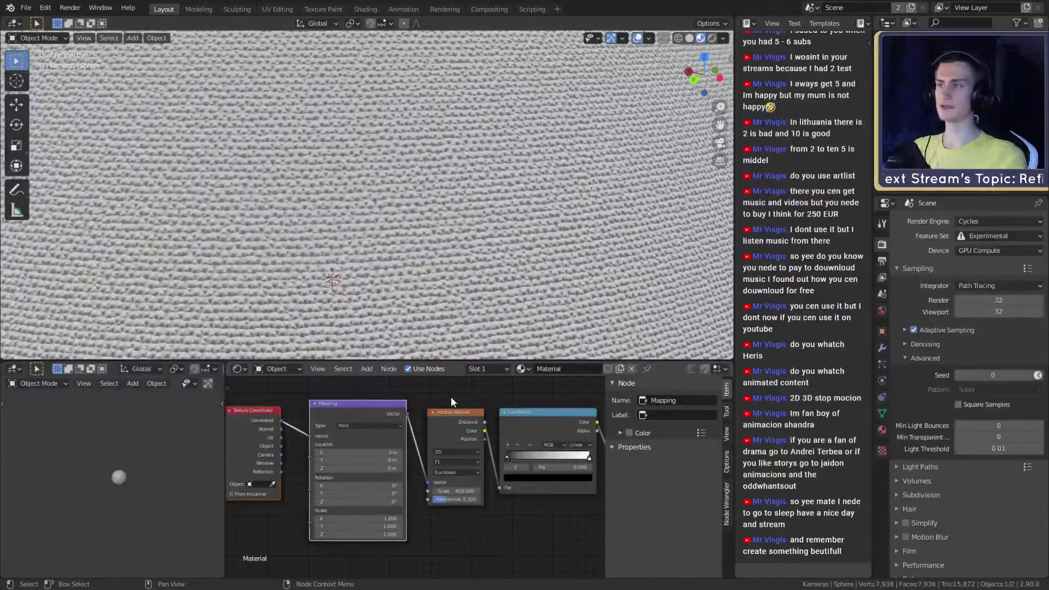
Try adding another Mapping node manually from the Vector category.
left_click(452, 422)
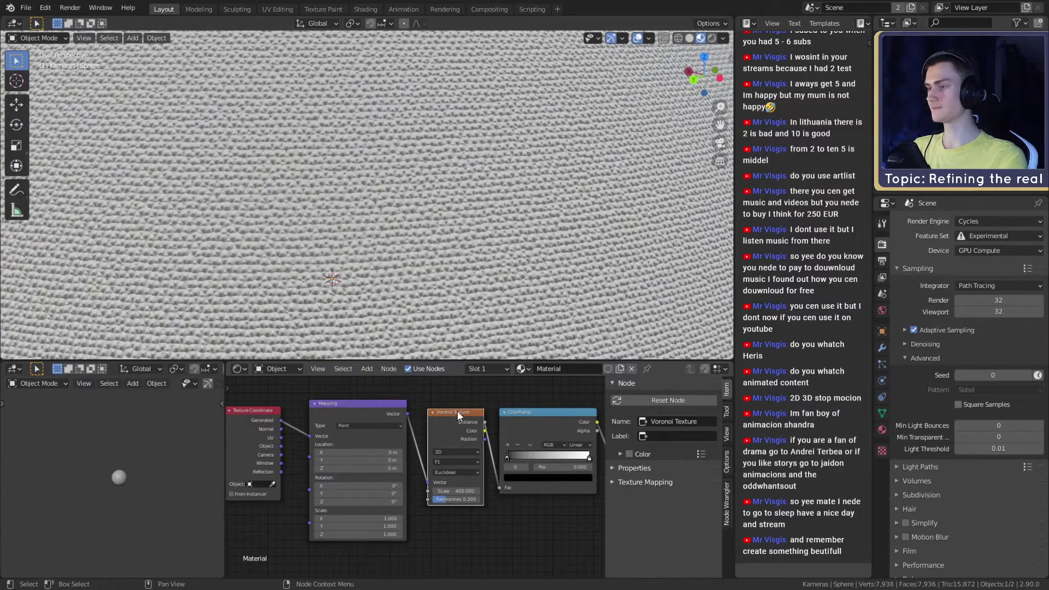
scroll(438, 426, "down", 1)
middle_click_drag(374, 425, 396, 401)
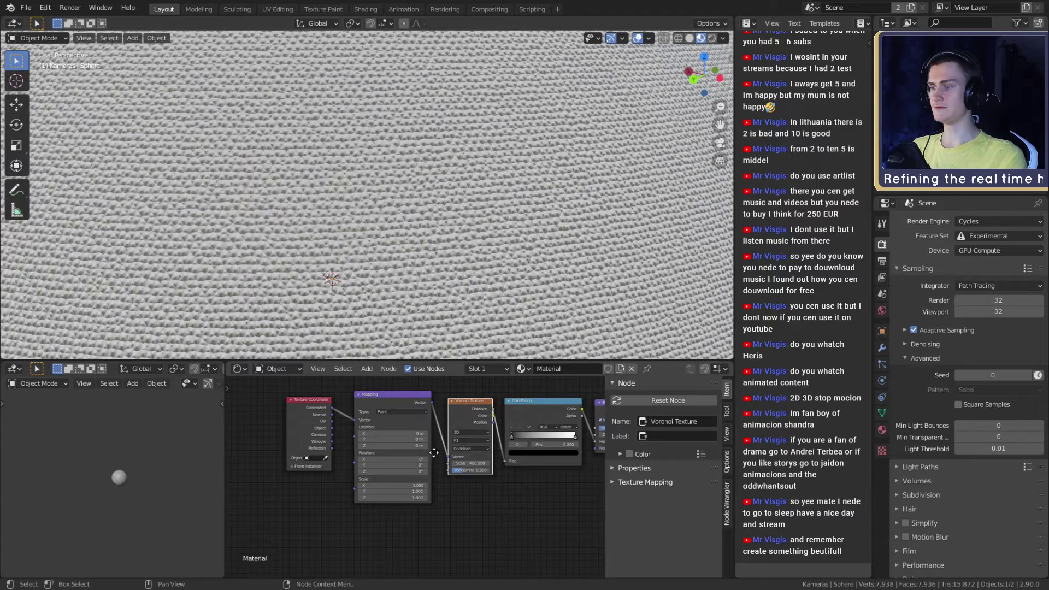
key("shift+a")
mouse_move(384, 515)
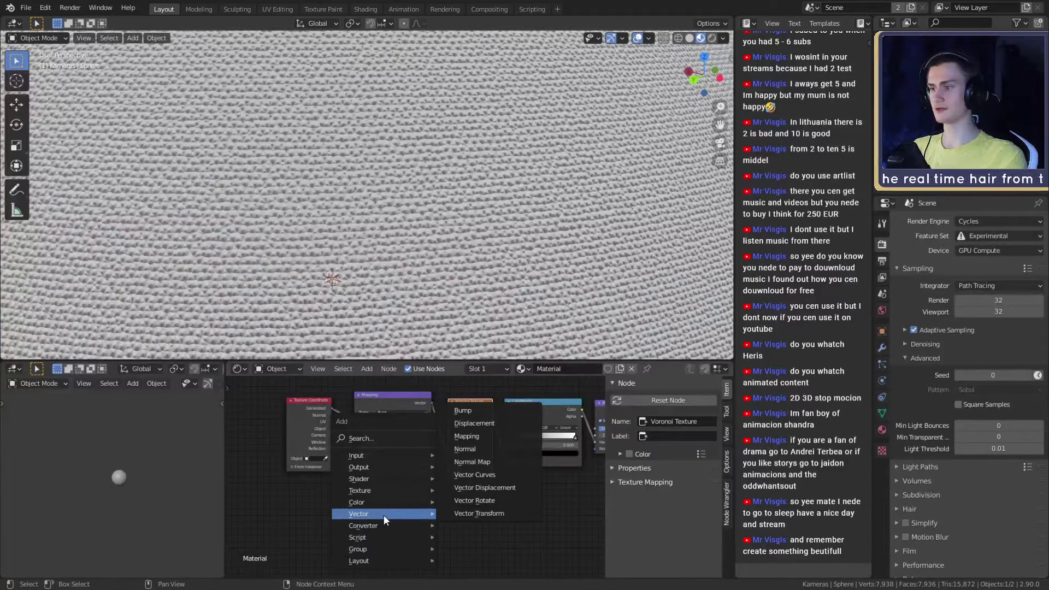
left_click(477, 439)
right_click(465, 438)
Add a second Texture Coordinate node below the existing one and delete it.
key("shift+a")
mouse_move(361, 410)
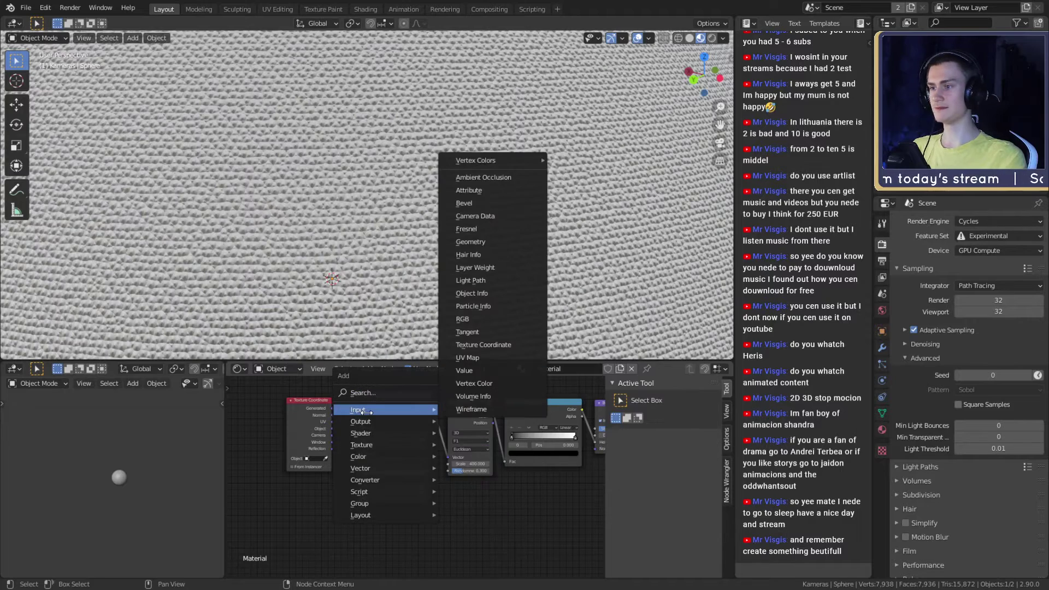
left_click(472, 344)
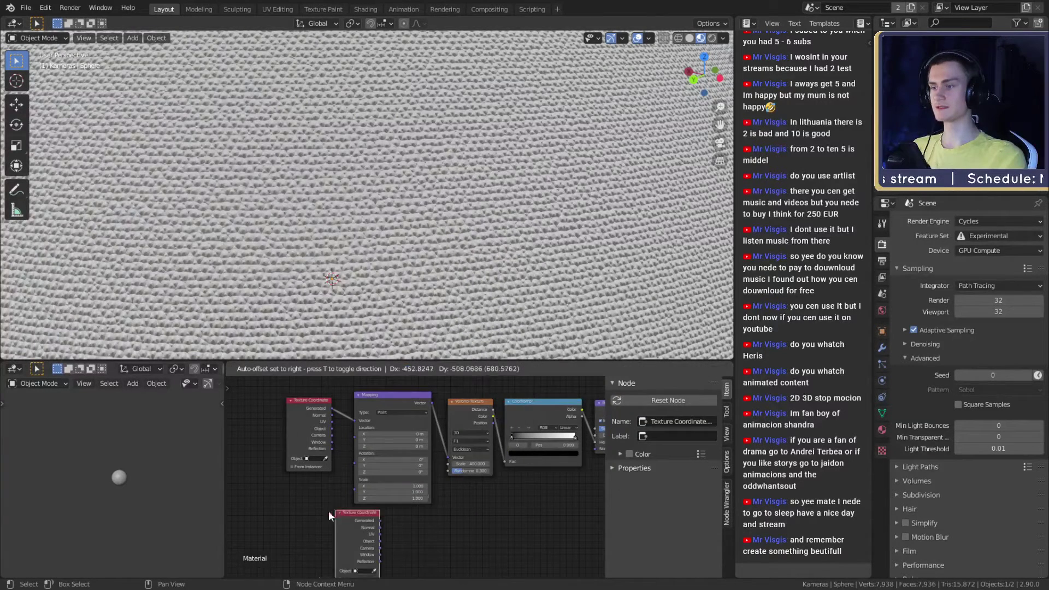
left_click(309, 507)
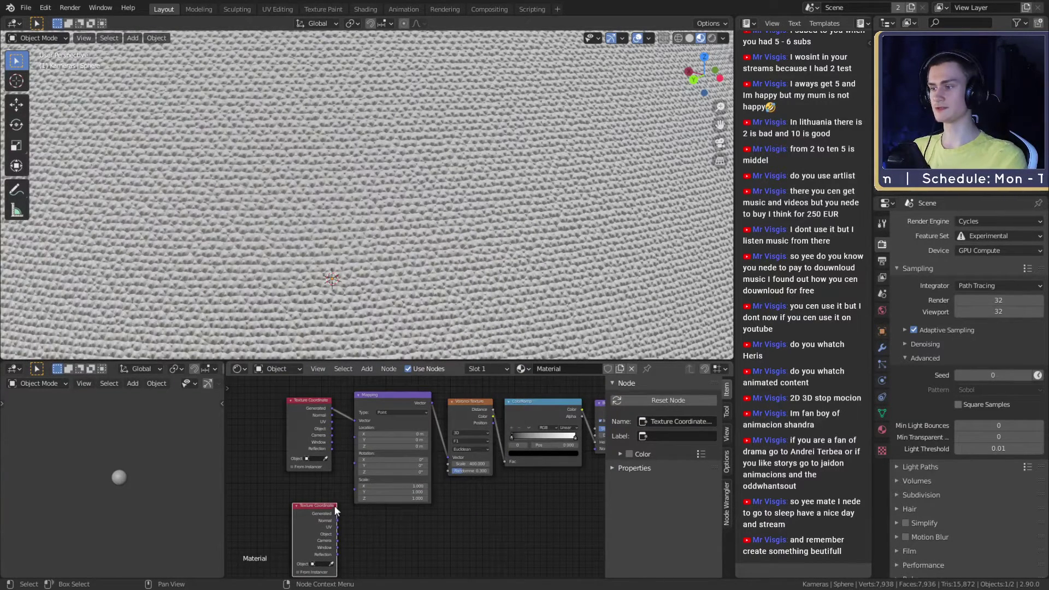
left_click_drag(337, 514, 355, 512)
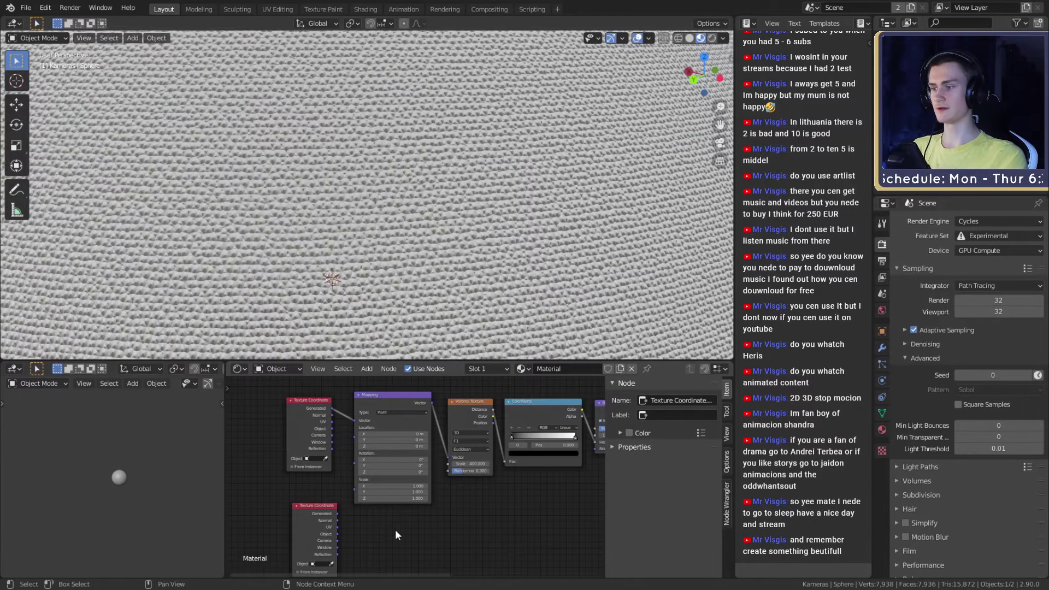
key("x")
Set the Mapping node's Z Scale to 2.510 to squash the Voronoi pattern vertically.
scroll(349, 477, "up", 5)
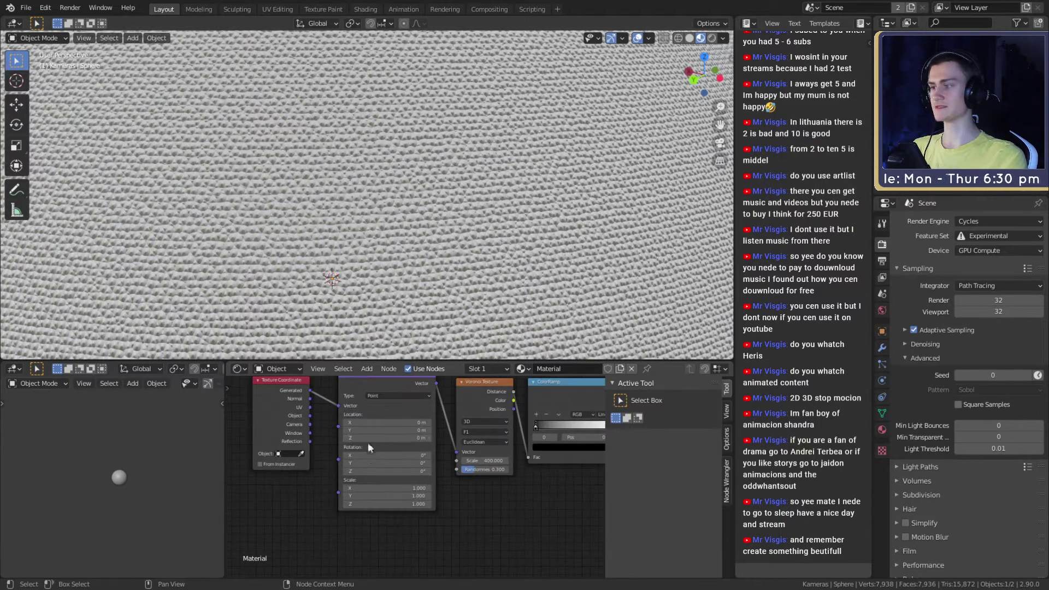
scroll(421, 462, "up", 4)
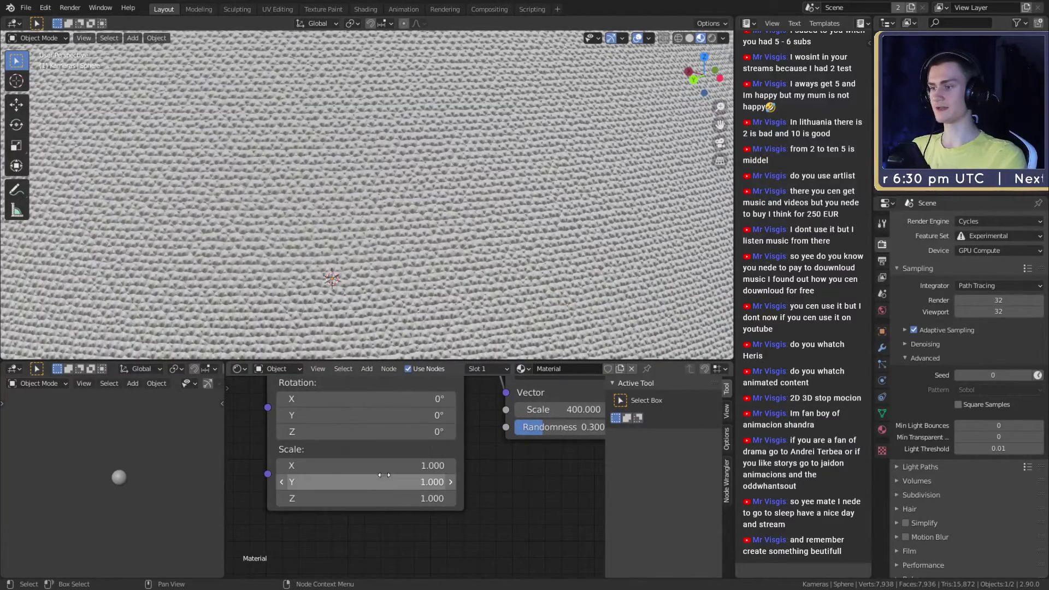
left_click_drag(394, 499, 484, 499)
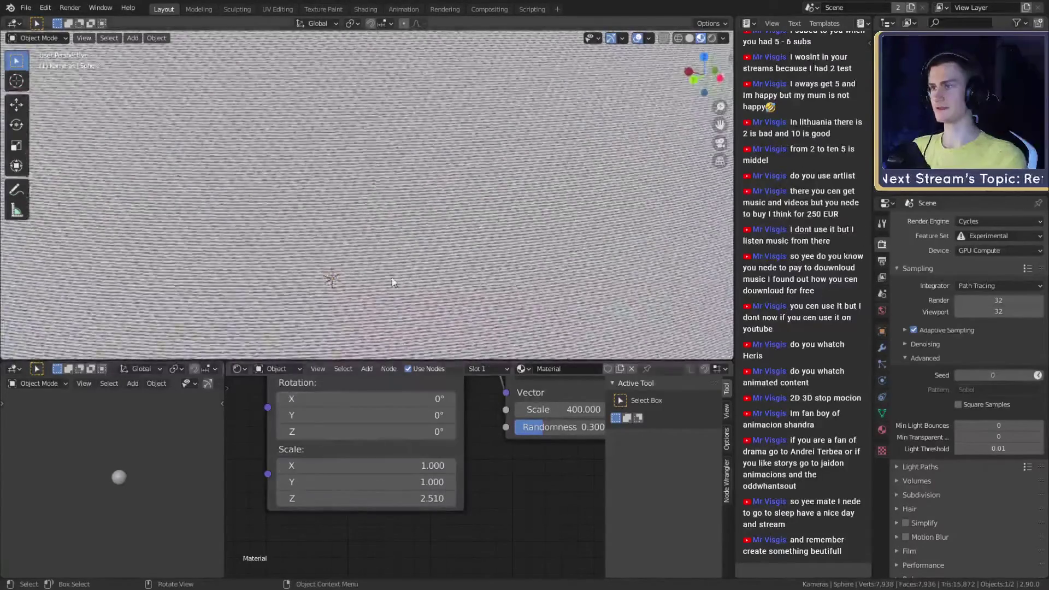
Set the Mapping node's Z Scale to 3.410 to stretch the Voronoi bump pattern on the sphere further.
scroll(392, 279, "down", 5)
scroll(448, 257, "up", 5)
middle_click_drag(448, 258, 469, 252)
scroll(387, 273, "down", 5)
scroll(449, 271, "up", 5)
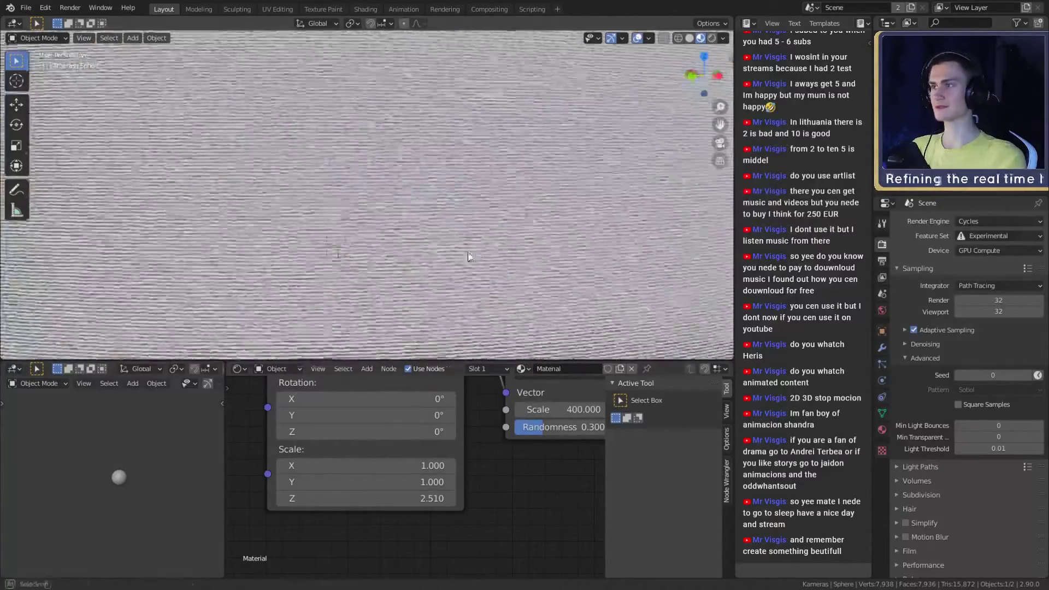
scroll(469, 257, "down", 4)
scroll(471, 263, "up", 4)
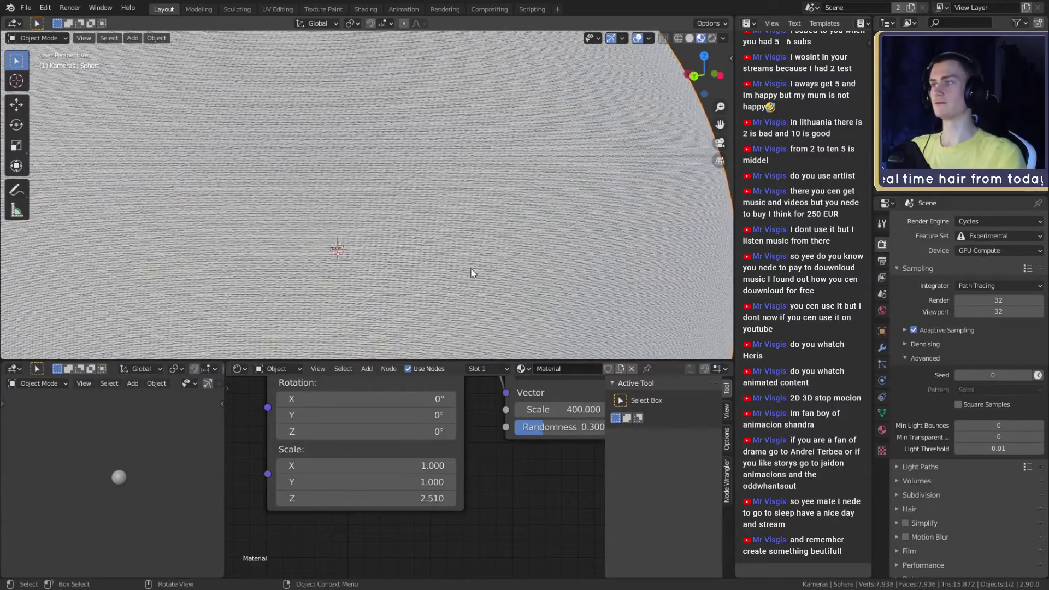
scroll(457, 244, "up", 1)
left_click_drag(365, 497, 418, 497)
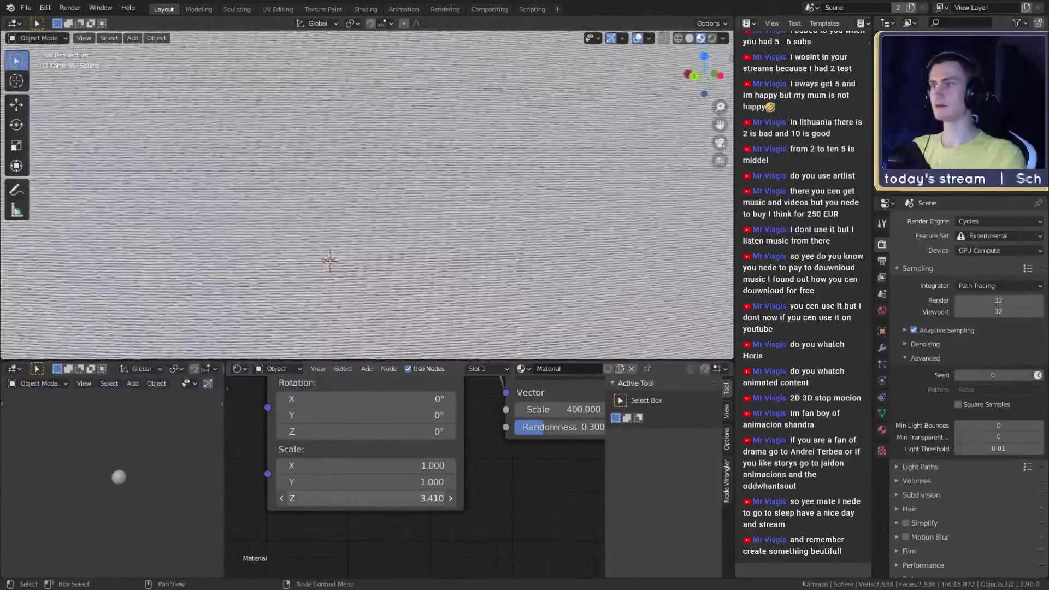
Examine the stretched bump pattern across the whole sphere, both close up and from a distance.
scroll(421, 252, "down", 4)
scroll(421, 251, "up", 3)
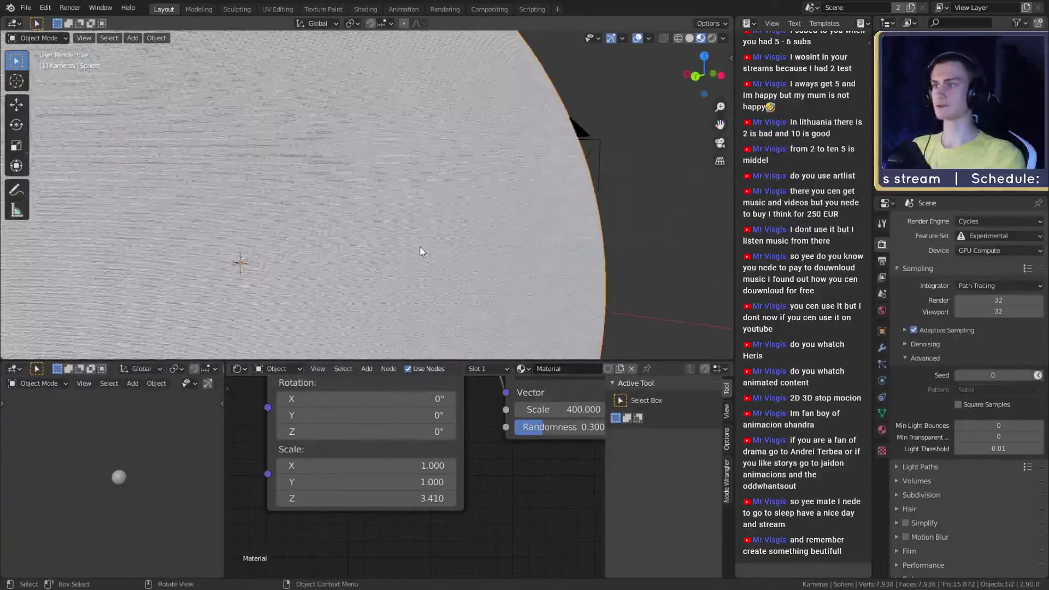
scroll(383, 254, "down", 4)
scroll(405, 268, "up", 4)
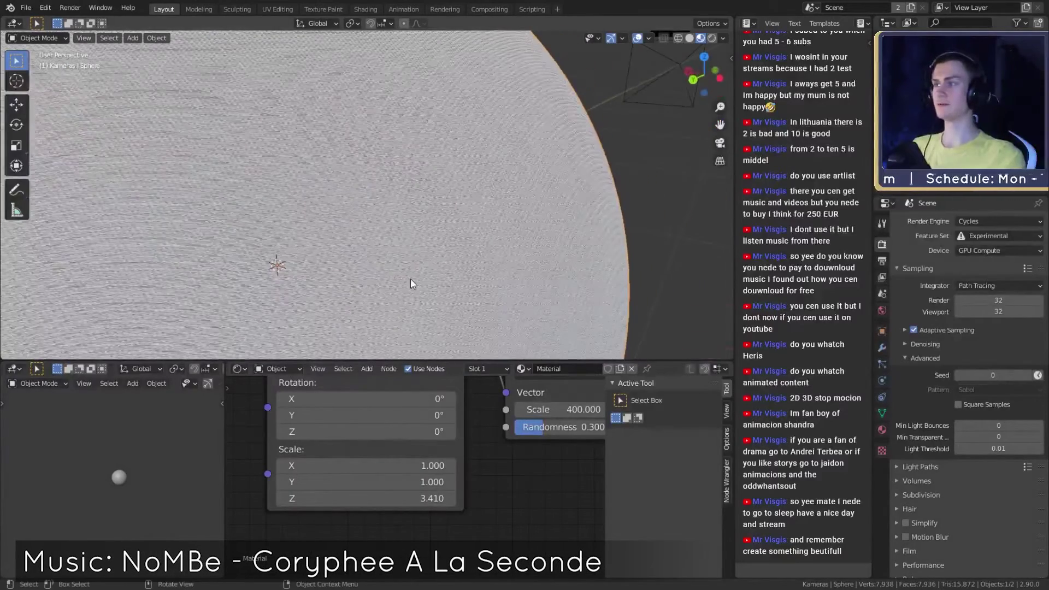
scroll(411, 277, "down", 4)
scroll(504, 270, "up", 4)
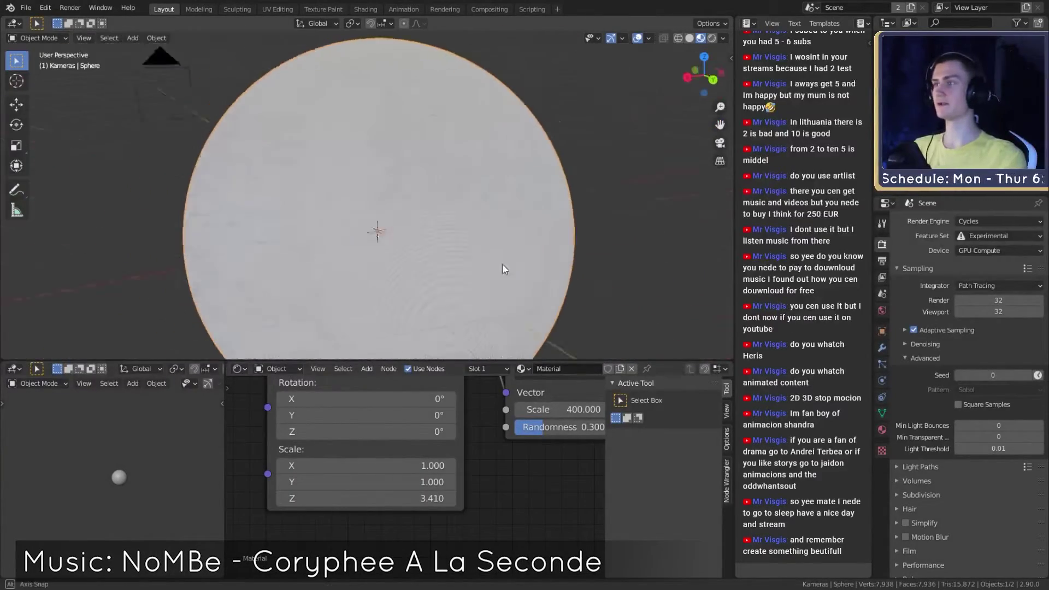
scroll(492, 252, "down", 4)
middle_click_drag(416, 255, 363, 219)
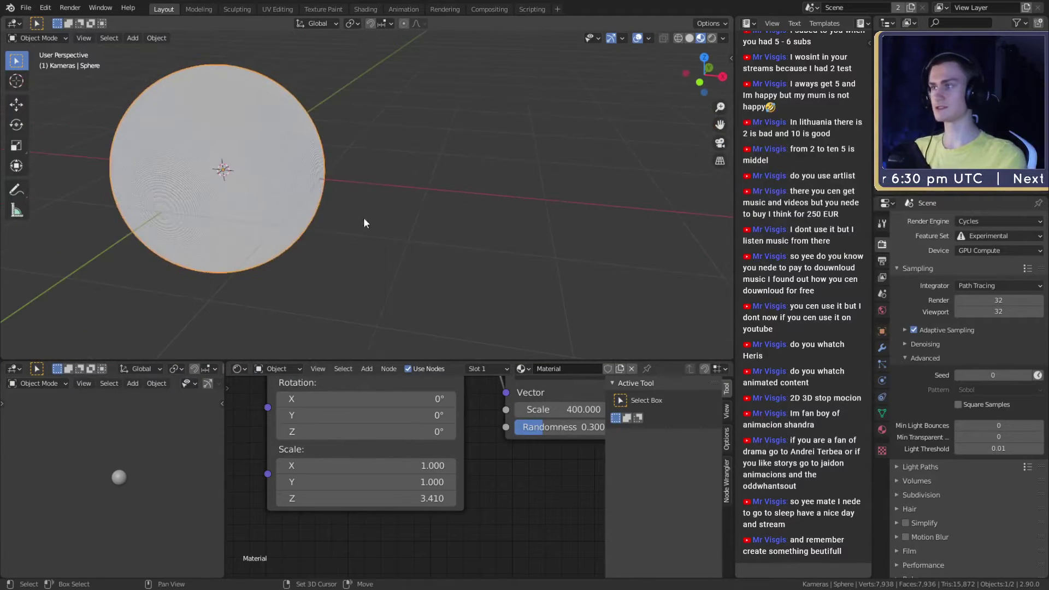
key("shift+a")
mouse_move(332, 218)
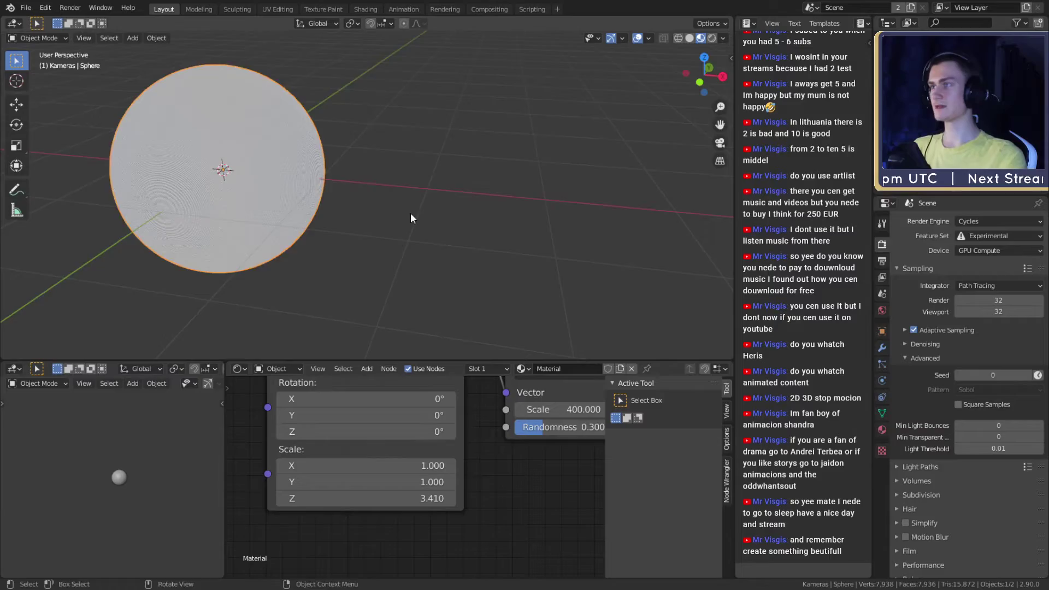
Frame the sphere and inspect its bump pattern in Rendered shading from near and far.
key("KP_Decimal")
key("z")
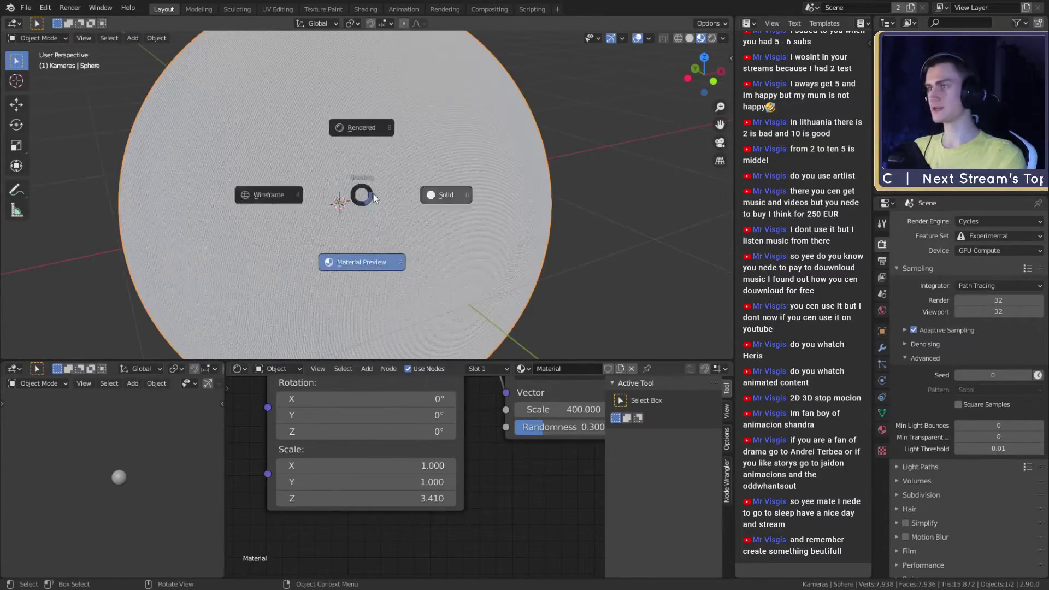
left_click(368, 137)
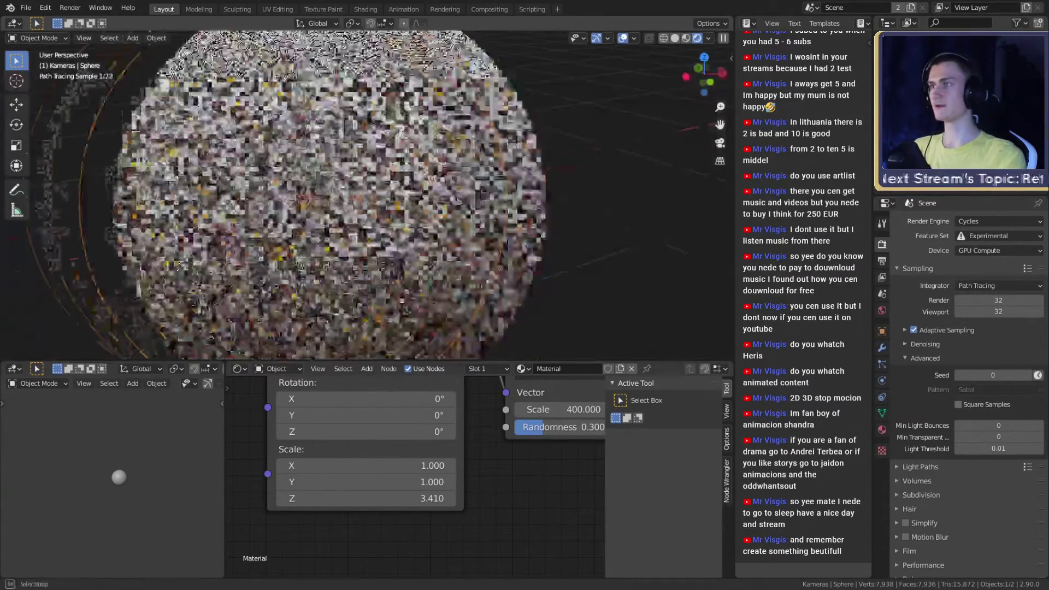
mouse_move(457, 197)
middle_mouse_down()
mouse_move(415, 195)
mouse_move(466, 198)
middle_mouse_up()
scroll(467, 198, "up", 3)
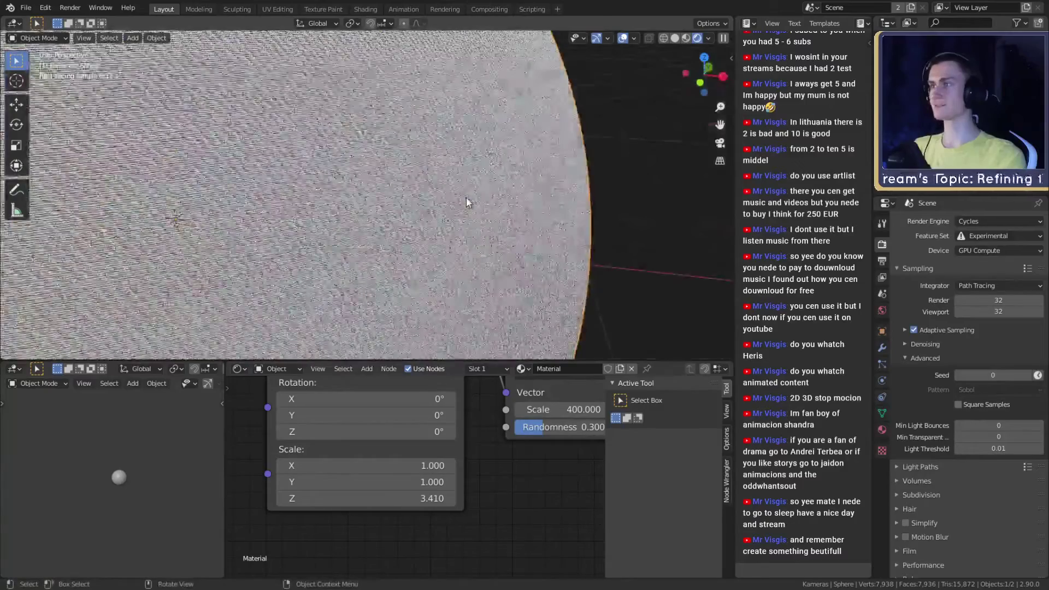
scroll(467, 198, "up", 2)
scroll(445, 190, "down", 2)
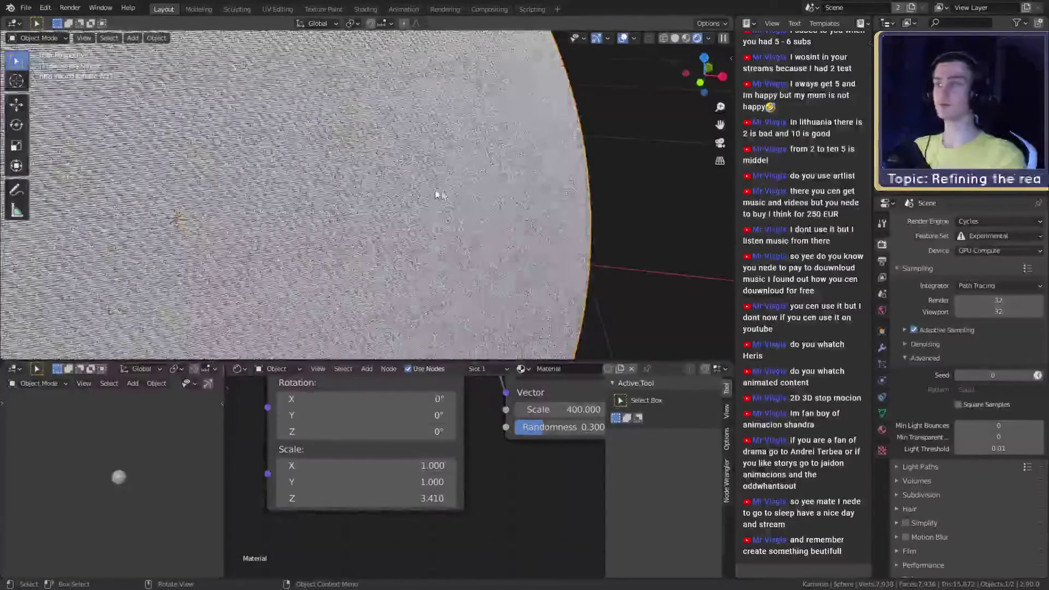
scroll(435, 190, "up", 2)
scroll(440, 219, "down", 6)
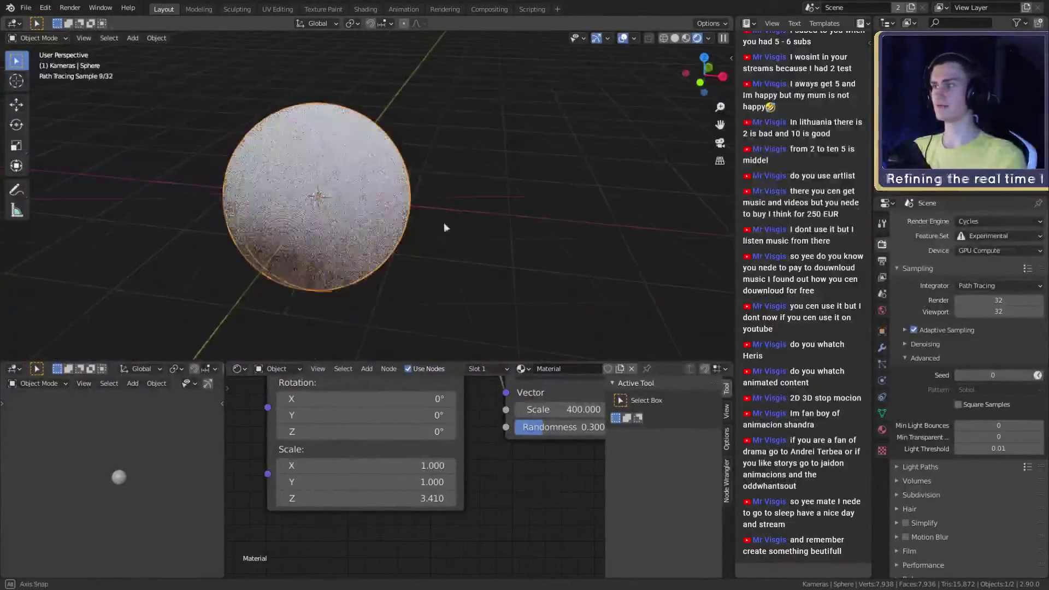
mouse_move(445, 223)
middle_mouse_down()
mouse_move(454, 218)
mouse_move(403, 243)
middle_mouse_up()
Check the sphere in Solid shading and return the viewport to Material Preview.
key("z")
left_click(514, 219)
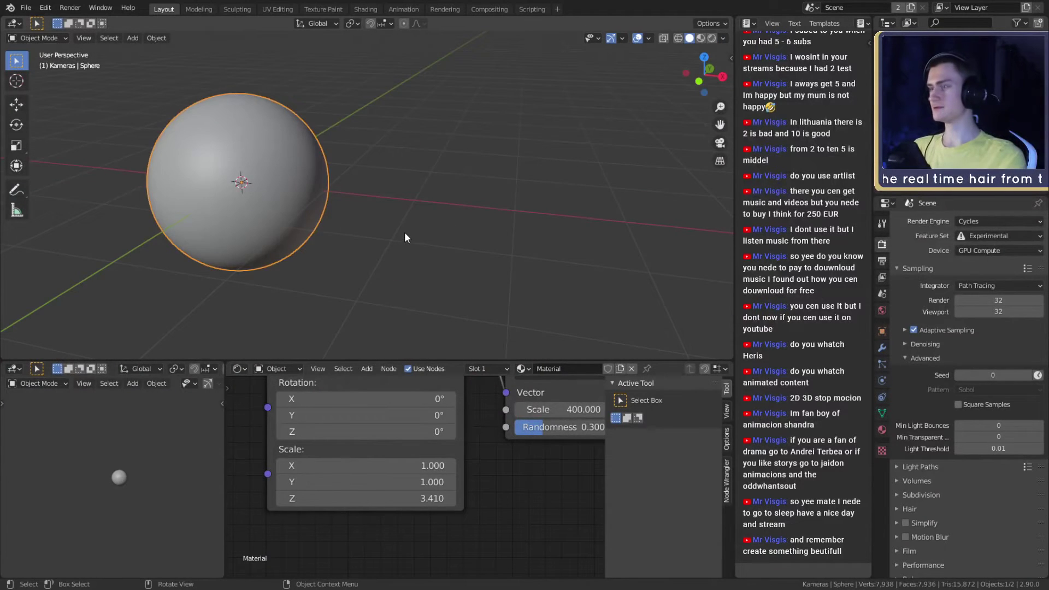
key("z")
left_click(391, 280)
Add a Monkey mesh and move it along the X axis to stand beside the sphere.
scroll(385, 242, "down", 3)
key("shift+a")
mouse_move(402, 246)
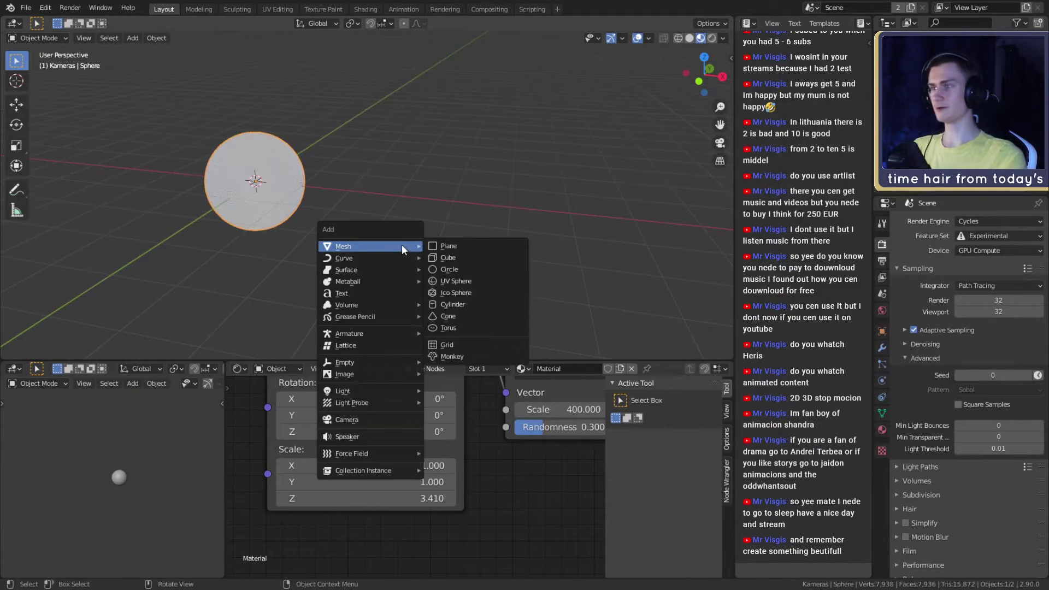
left_click(449, 356)
key("g")
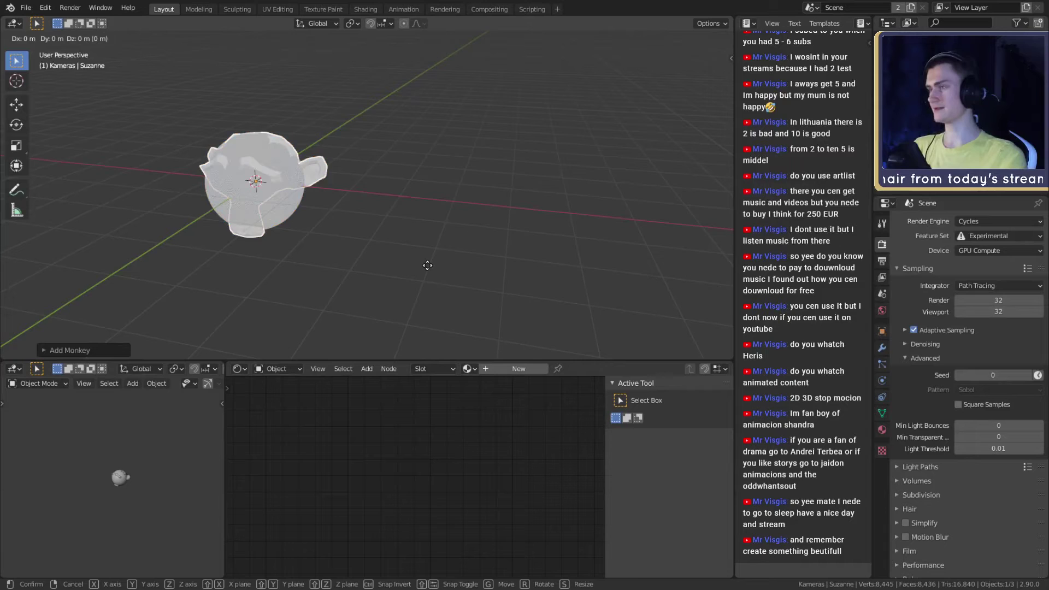
key("x")
left_click(512, 234)
middle_click_drag(512, 234, 535, 223)
scroll(535, 223, "up", 2)
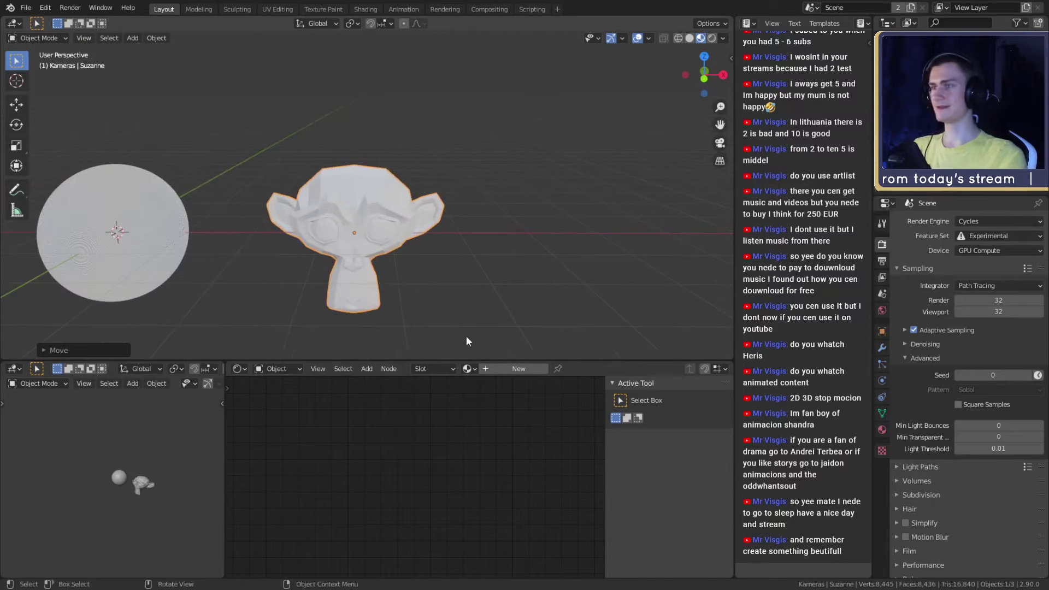
Assign the sphere's existing material, Material, to the monkey and check the bump pattern on its face.
left_click(471, 369)
left_click(491, 387)
scroll(453, 215, "up", 8)
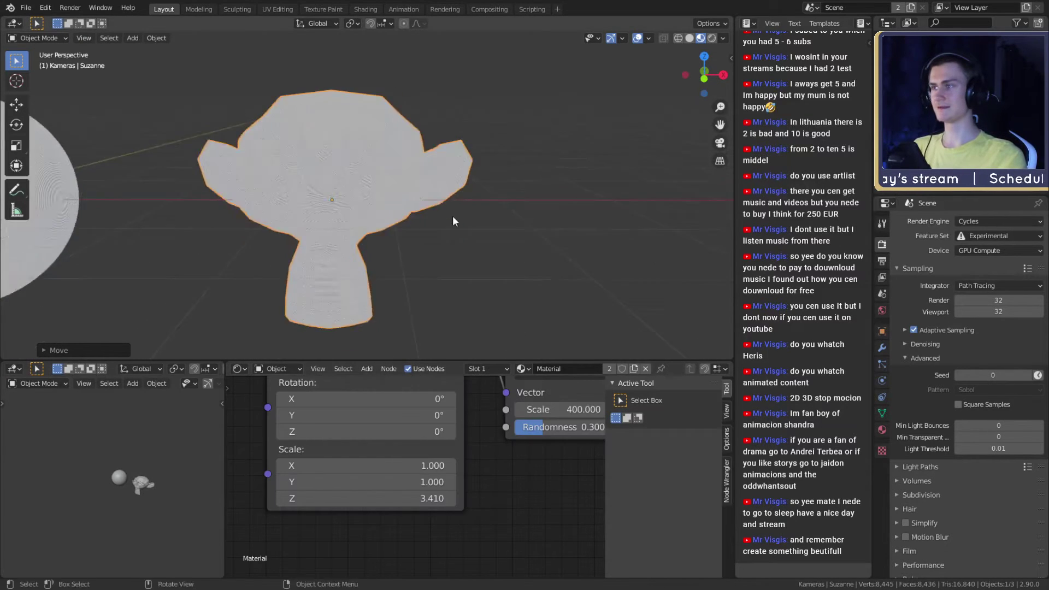
scroll(483, 209, "down", 6)
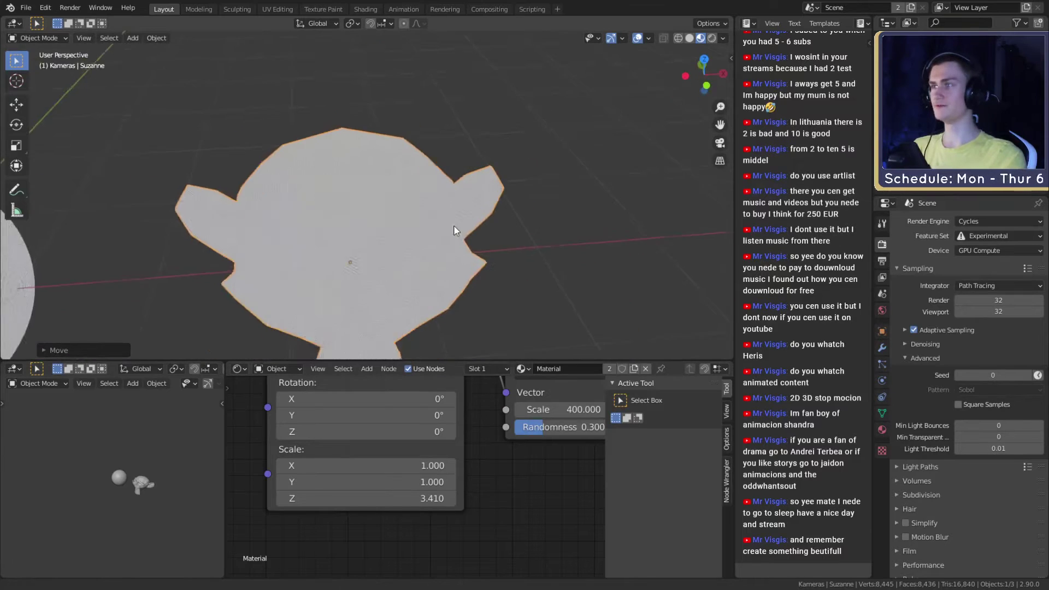
scroll(453, 225, "up", 4)
mouse_move(455, 188)
middle_mouse_down()
mouse_move(461, 179)
mouse_move(469, 198)
middle_mouse_up()
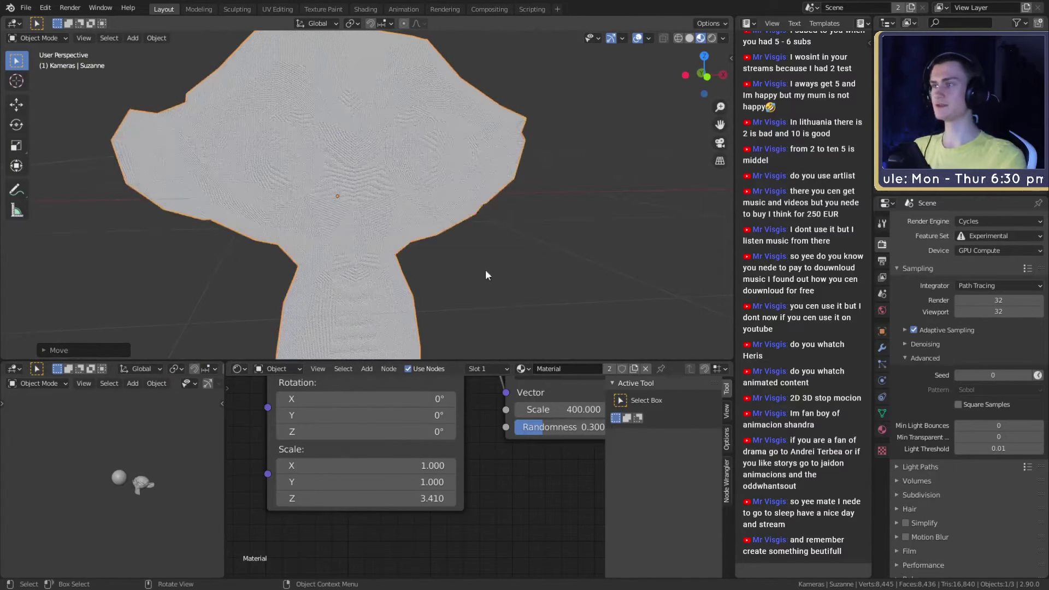
Feed the Mapping node's Vector from the Texture Coordinate's UV output and check the pattern on the monkey.
scroll(445, 467, "down", 8)
middle_click_drag(355, 435, 421, 506)
scroll(396, 472, "up", 4)
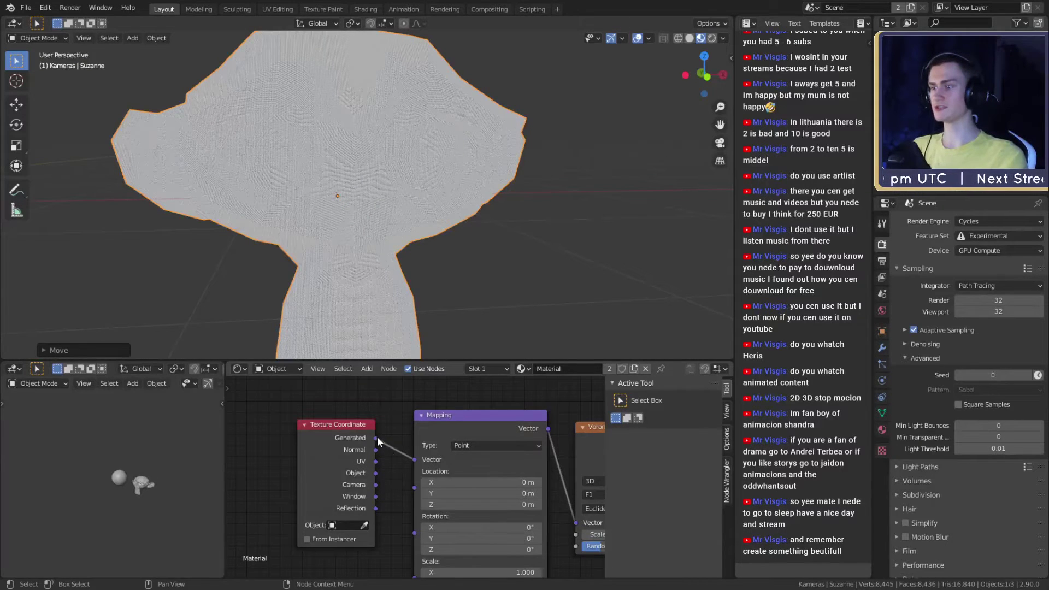
left_click_drag(411, 461, 411, 461)
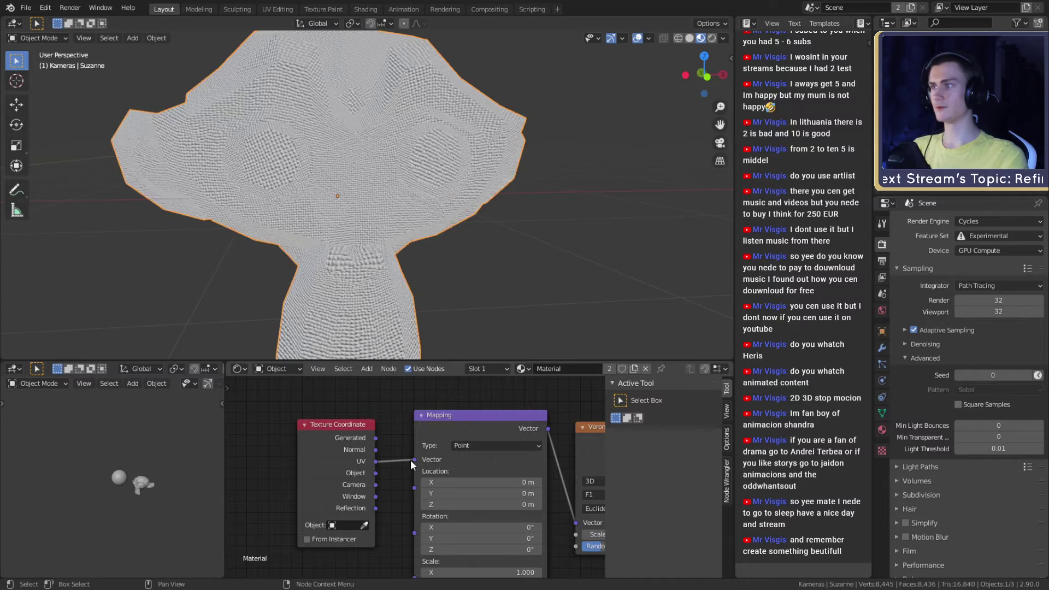
middle_click_drag(465, 219, 488, 239)
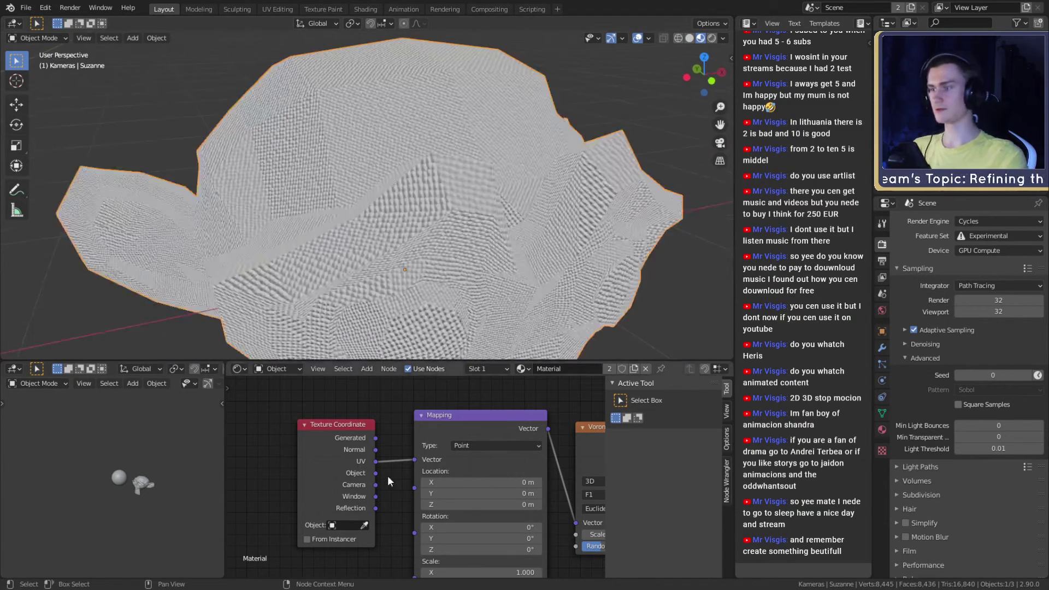
Try the Texture Coordinate's Object output as the Mapping node's Vector and compare the pattern on the monkey.
left_click_drag(378, 473, 412, 461)
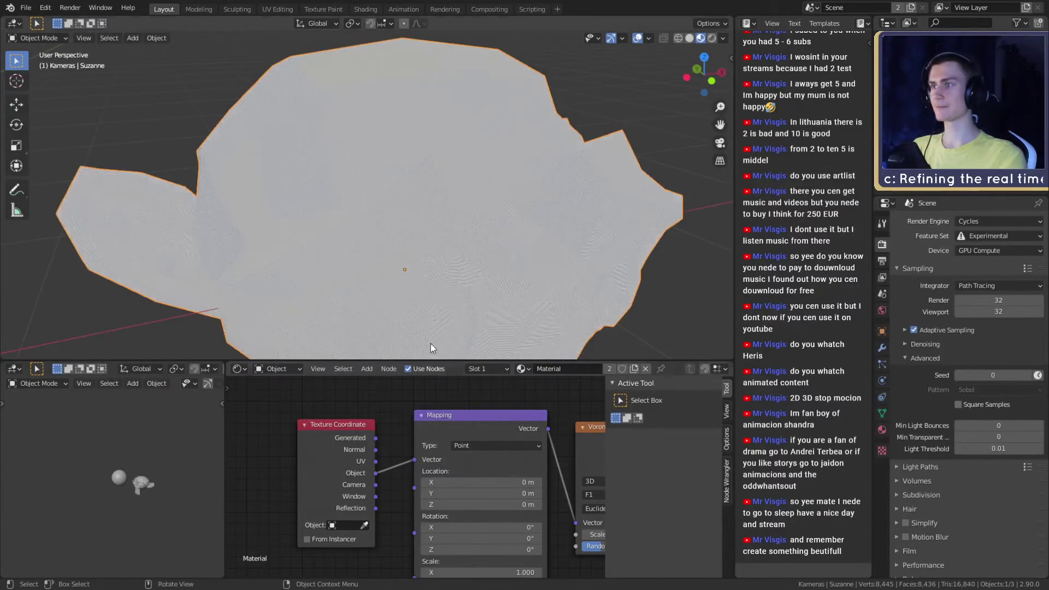
scroll(484, 231, "down", 5)
middle_click_drag(485, 230, 279, 138, "shift")
scroll(457, 227, "up", 6)
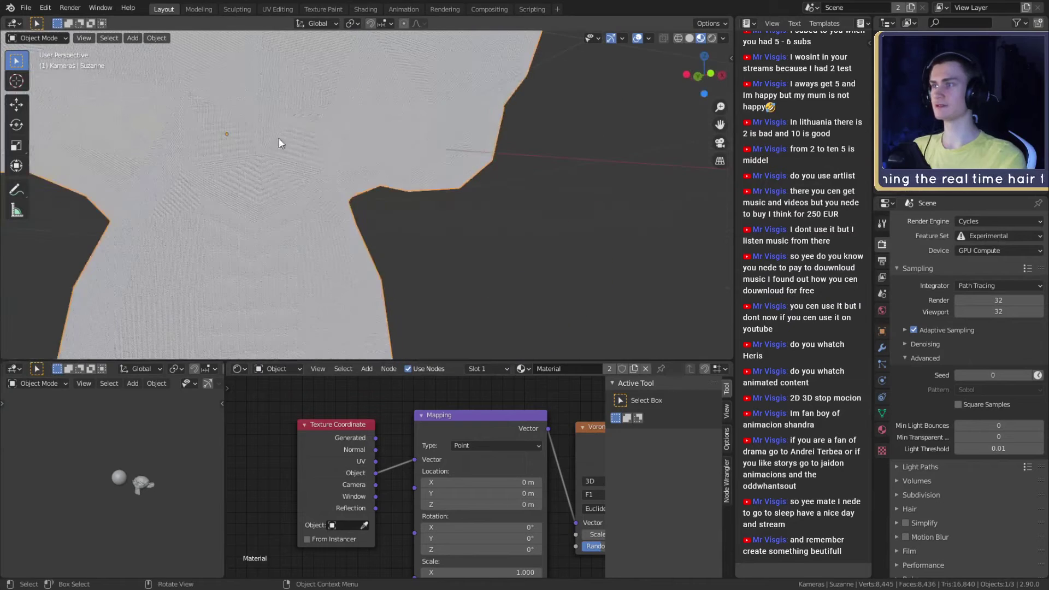
scroll(322, 146, "down", 6)
scroll(365, 175, "up", 5)
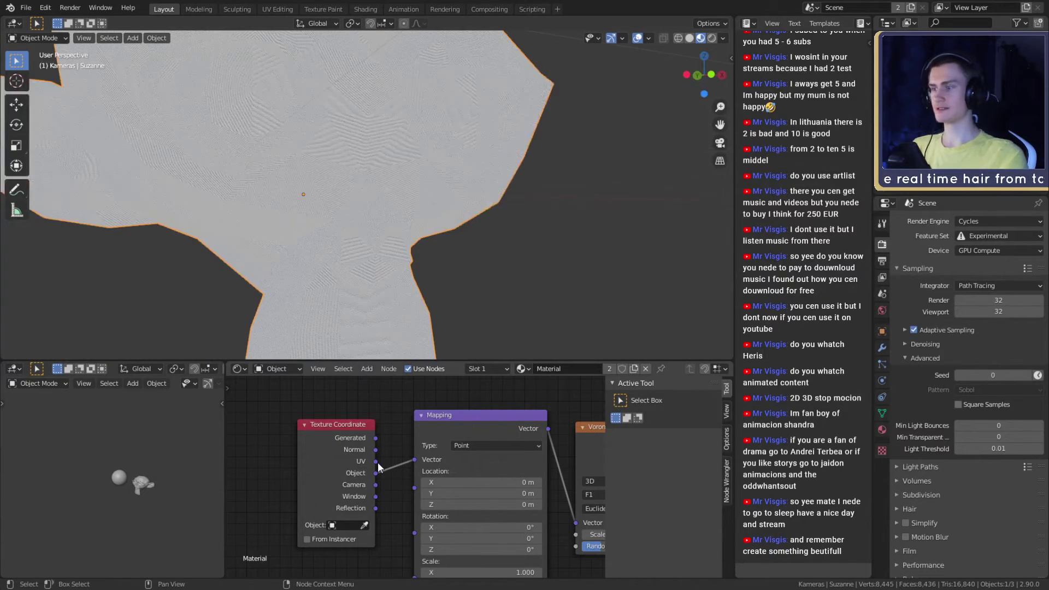
Reconnect the Texture Coordinate's UV output to the Mapping node's Vector and review the monkey's surface.
left_click_drag(376, 461, 415, 460)
scroll(425, 195, "down", 5)
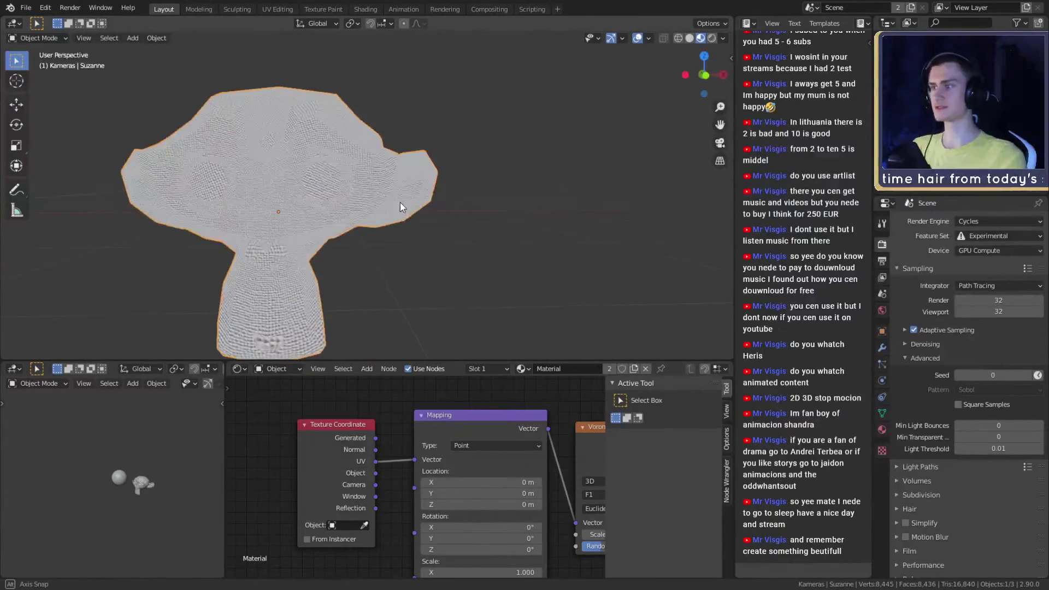
scroll(426, 199, "up", 3)
middle_click_drag(446, 187, 356, 185)
scroll(421, 199, "down", 3)
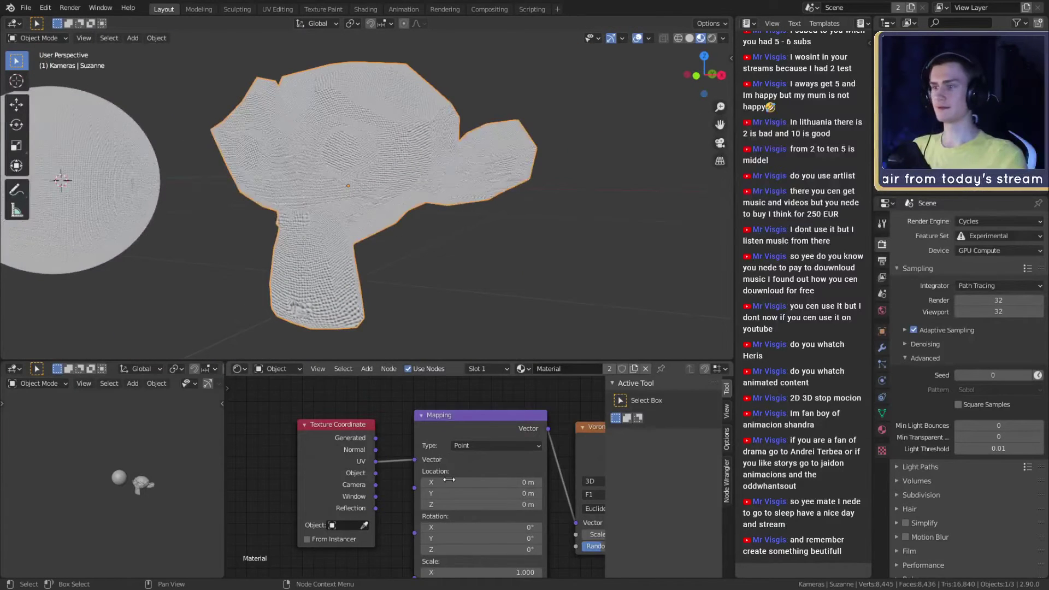
Set the Voronoi Texture's Scale to 1000 for a finer bump pattern.
scroll(423, 478, "down", 2)
middle_click_drag(519, 528, 492, 513)
scroll(492, 513, "up", 2)
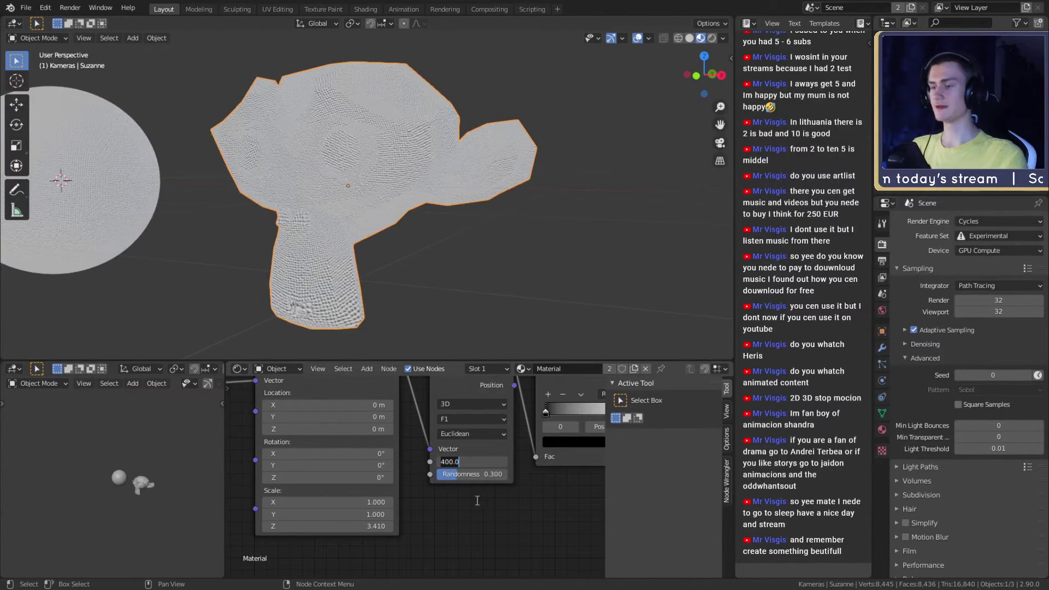
scroll(503, 501, "down", 1)
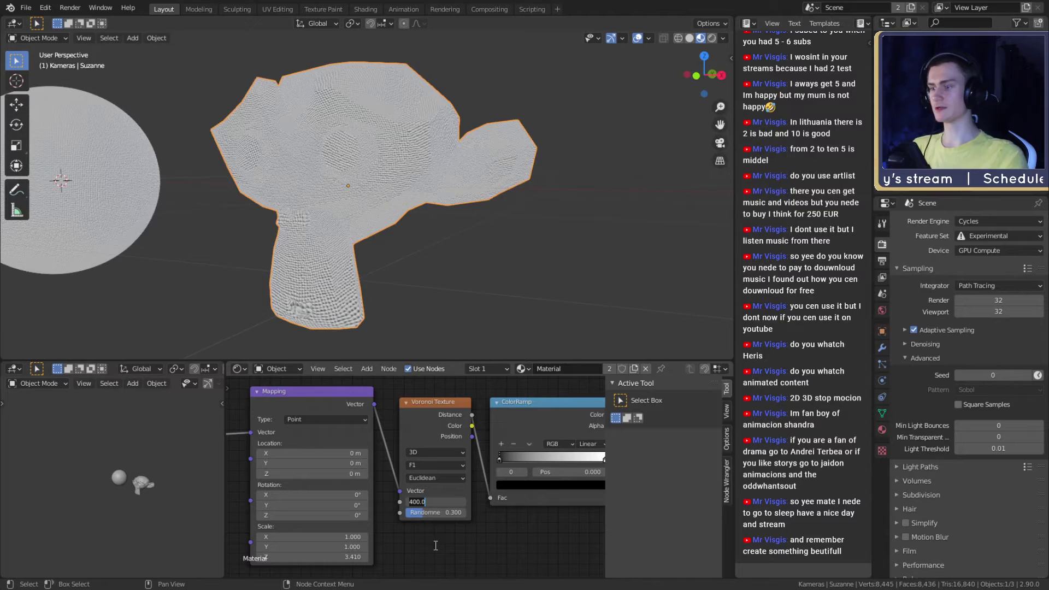
type("00")
key("Return")
scroll(440, 209, "up", 5)
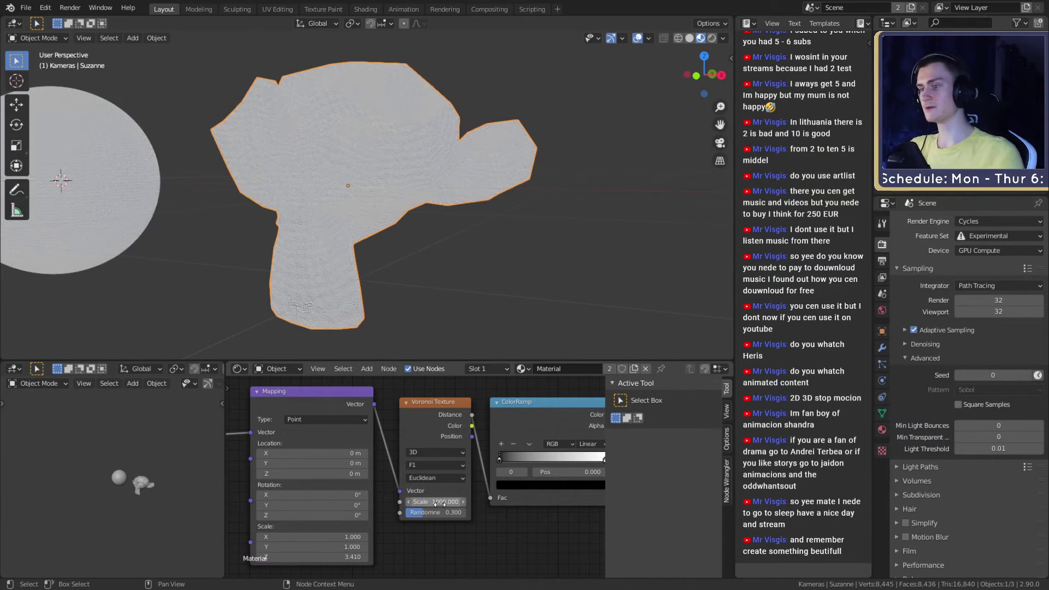
Move the Texture Coordinate and Mapping nodes together away from the Voronoi Texture to make room between them.
scroll(402, 539, "down", 6)
middle_click_drag(369, 491, 451, 477)
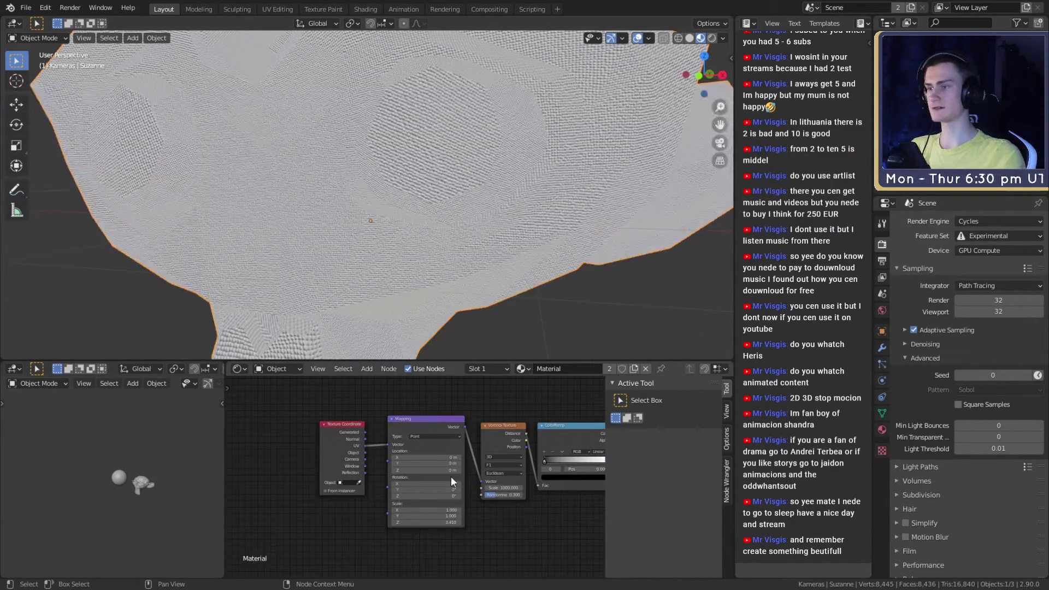
left_click_drag(437, 390, 318, 458)
left_click_drag(409, 431, 263, 431)
Add a Value node set to 2000 and connect its output to the Voronoi Texture's Scale.
key("shift+a")
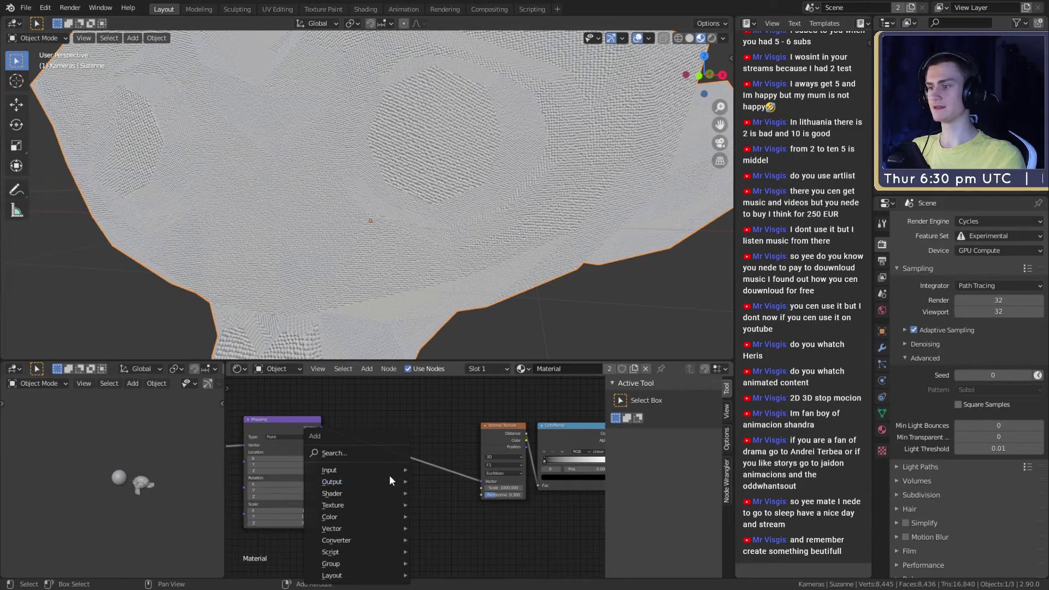
mouse_move(339, 470)
left_click(438, 431)
left_click(441, 510)
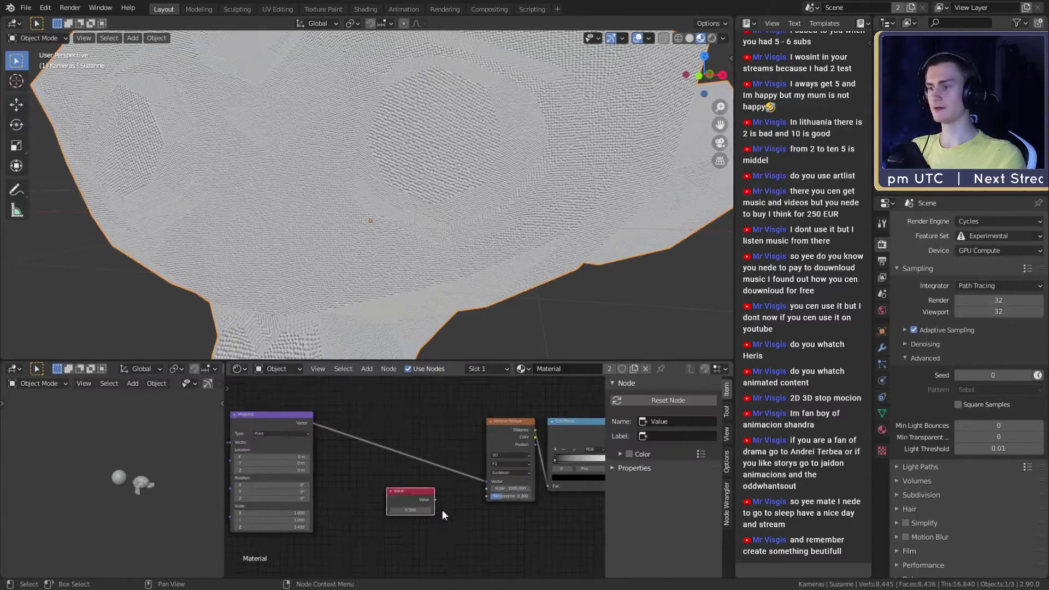
scroll(443, 515, "up", 2)
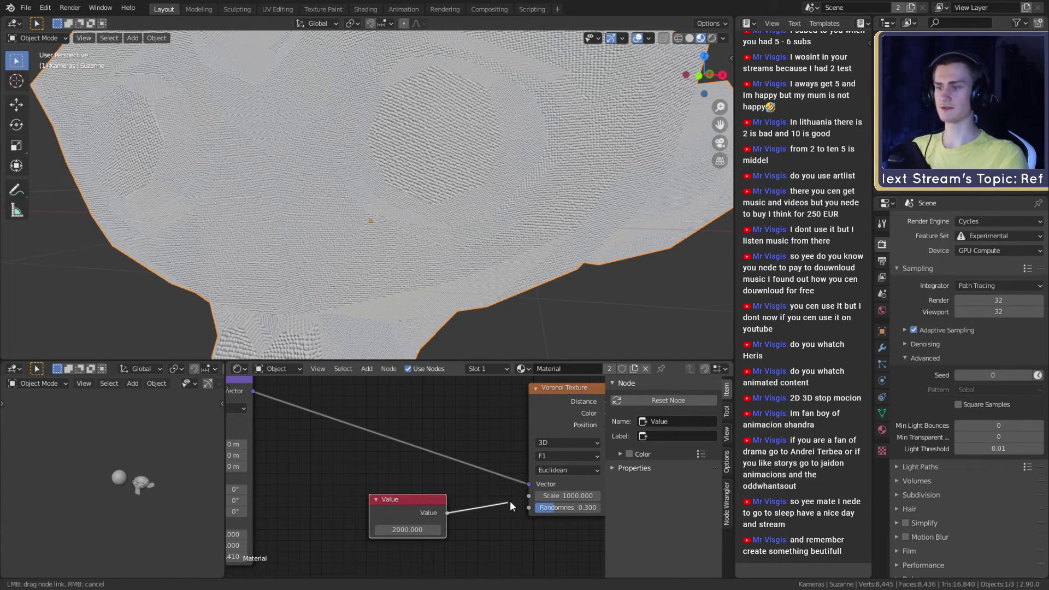
left_click_drag(528, 498, 528, 497)
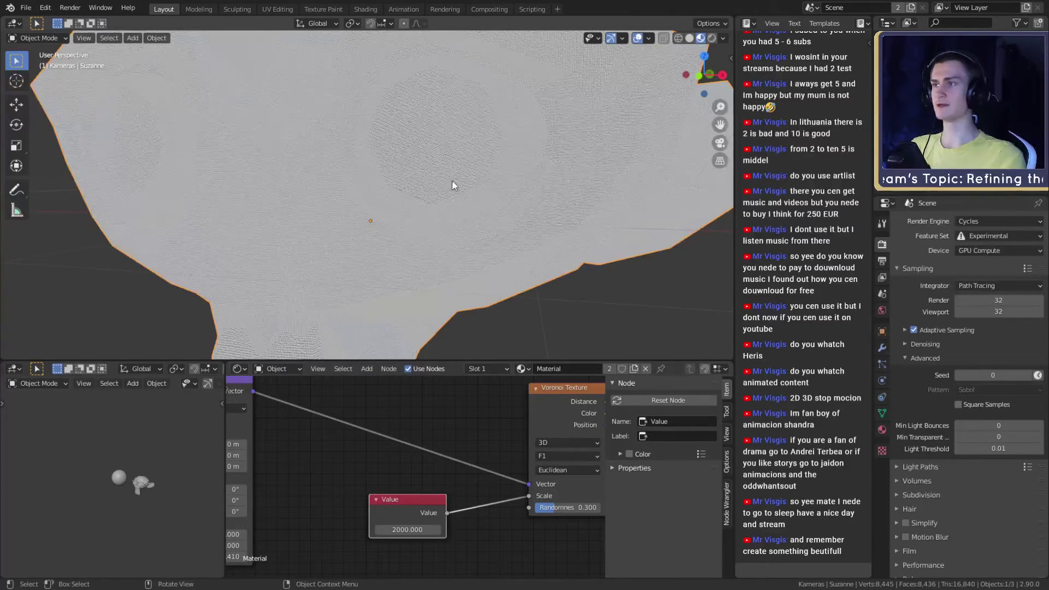
Examine the finer bump pattern on the monkey's head up close and from several sides, including its overall look beside the sphere.
scroll(428, 205, "down", 8)
mouse_move(428, 206)
middle_mouse_down()
mouse_move(418, 205)
mouse_move(437, 222)
middle_mouse_up()
scroll(437, 222, "up", 4)
scroll(436, 222, "down", 2)
scroll(436, 222, "up", 2)
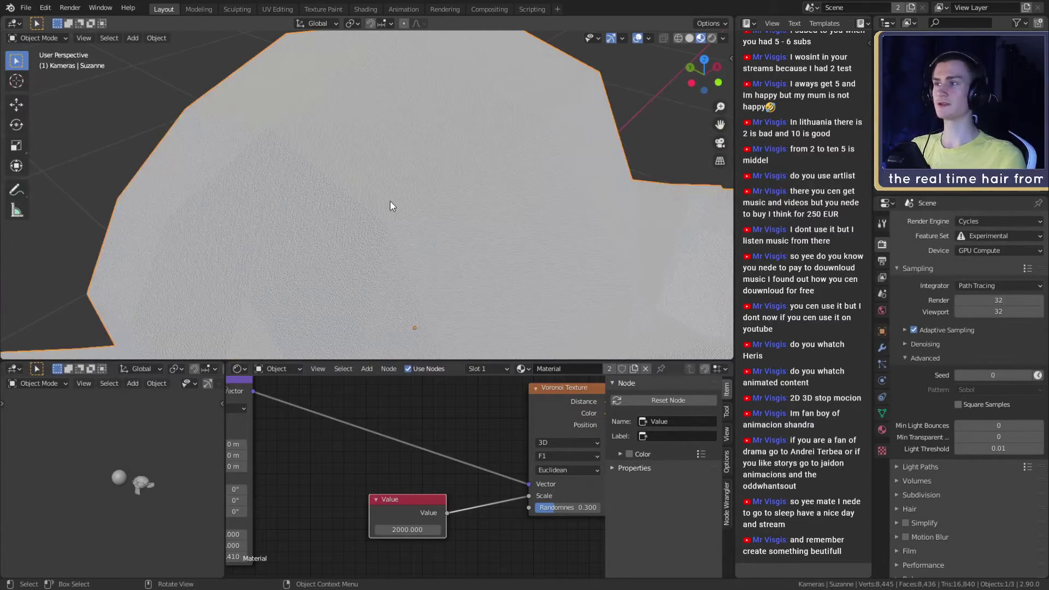
scroll(392, 202, "down", 2)
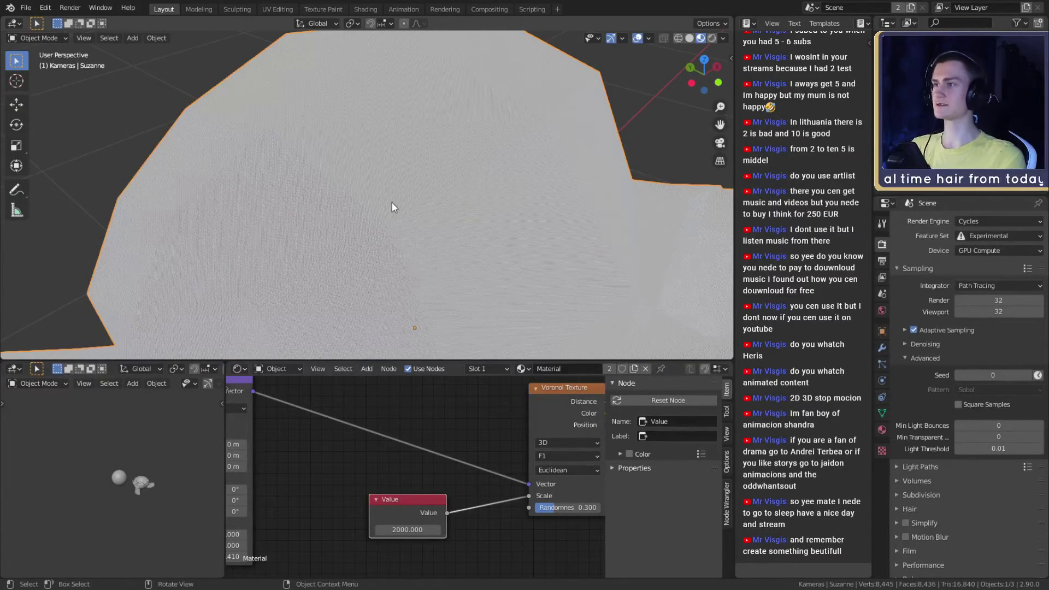
scroll(391, 203, "up", 4)
scroll(392, 203, "down", 6)
middle_click_drag(392, 202, 384, 270)
scroll(385, 270, "up", 3)
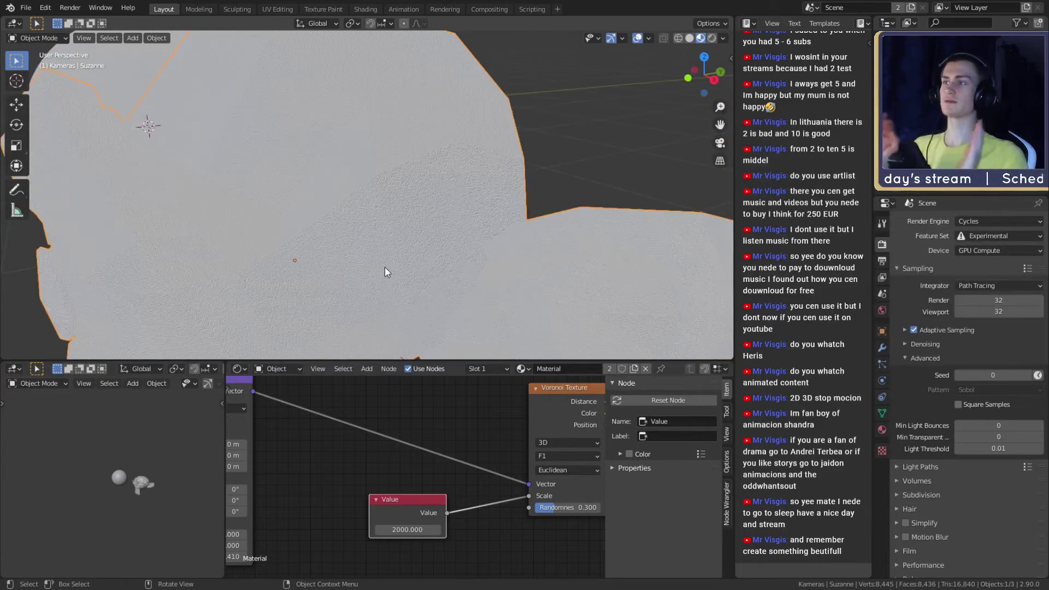
scroll(385, 267, "down", 8)
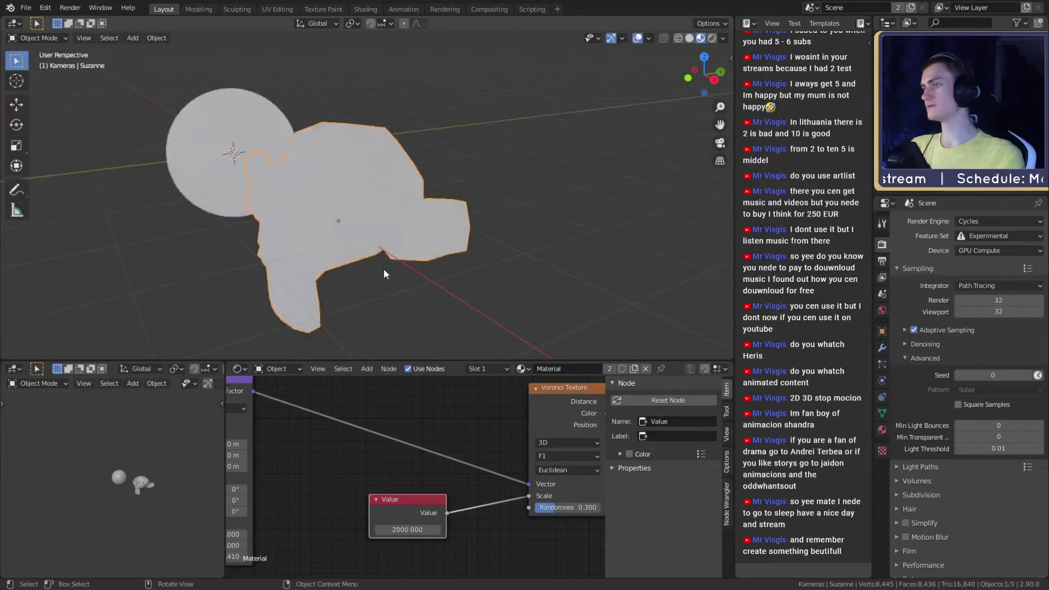
middle_click_drag(462, 278, 458, 255, "shift")
scroll(458, 255, "up", 2)
middle_click_drag(458, 255, 469, 284)
scroll(455, 283, "up", 2)
Delete the unused Voronoi Texture, ColorRamp and Bump nodes above the active node chain.
scroll(469, 285, "up", 4)
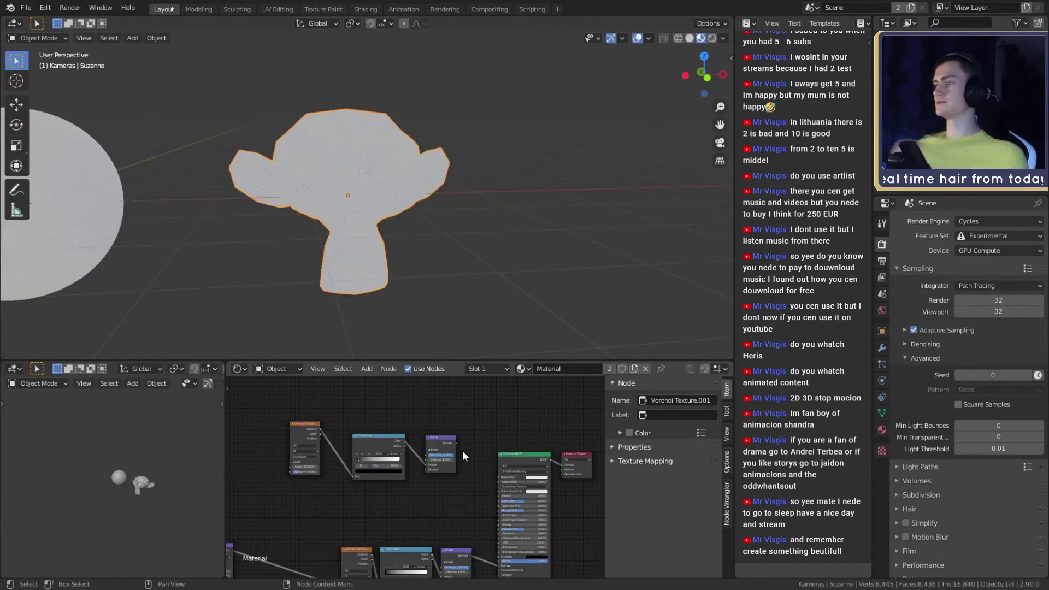
left_click_drag(462, 403, 286, 480)
key("x")
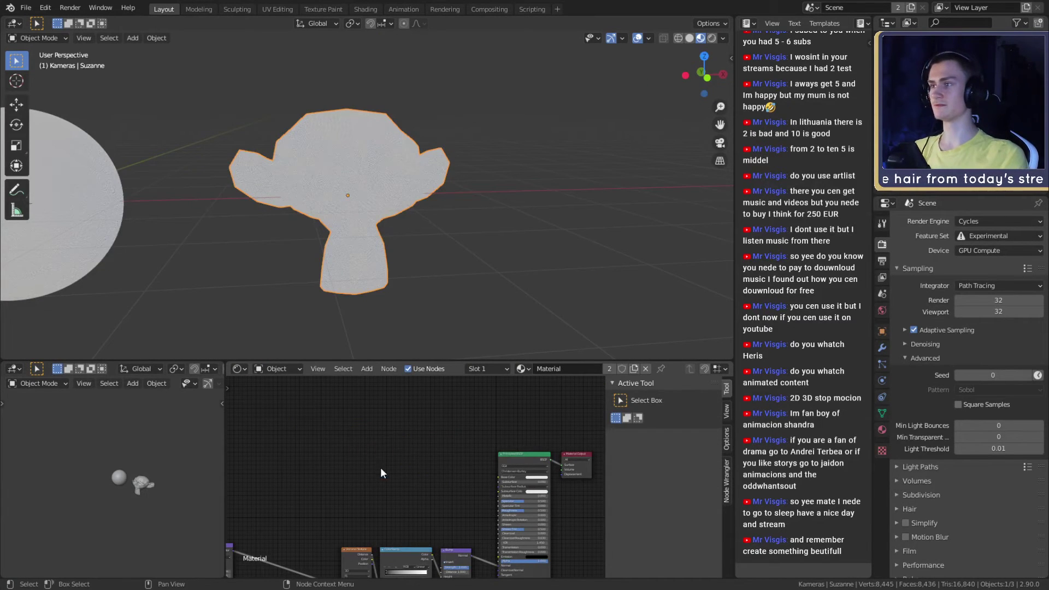
Inspect the monkey's surface again from the side, back and front with only the remaining bump setup in the material.
middle_click_drag(397, 186, 453, 231)
scroll(460, 265, "up", 2)
scroll(453, 276, "up", 1)
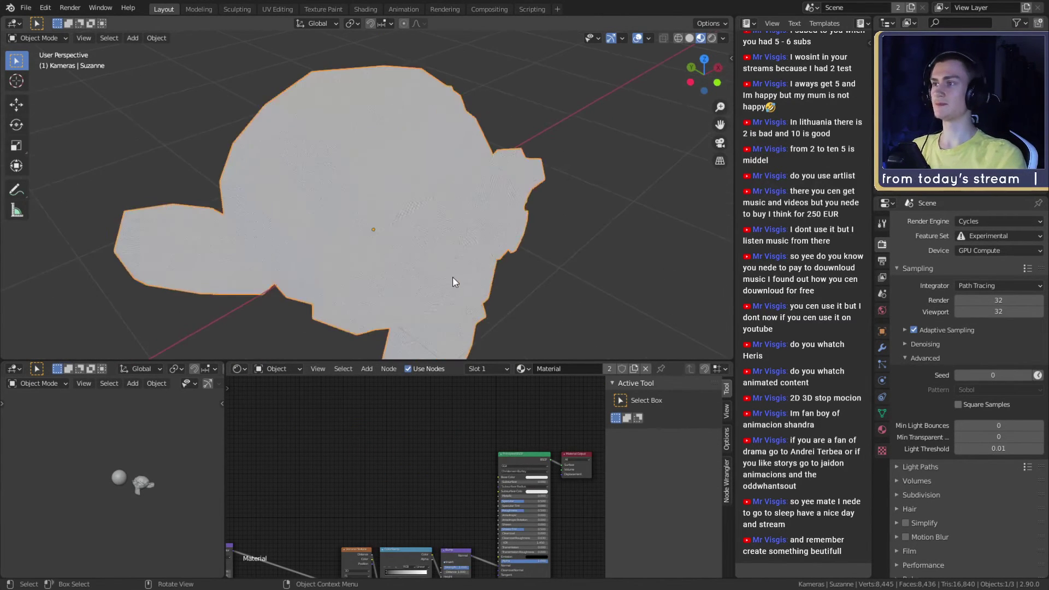
mouse_move(452, 276)
middle_mouse_down()
mouse_move(457, 260)
mouse_move(439, 251)
mouse_move(450, 277)
mouse_move(472, 268)
mouse_move(319, 258)
mouse_move(377, 283)
mouse_move(461, 272)
middle_mouse_up()
scroll(457, 260, "up", 2)
scroll(450, 277, "down", 1)
scroll(472, 268, "up", 1)
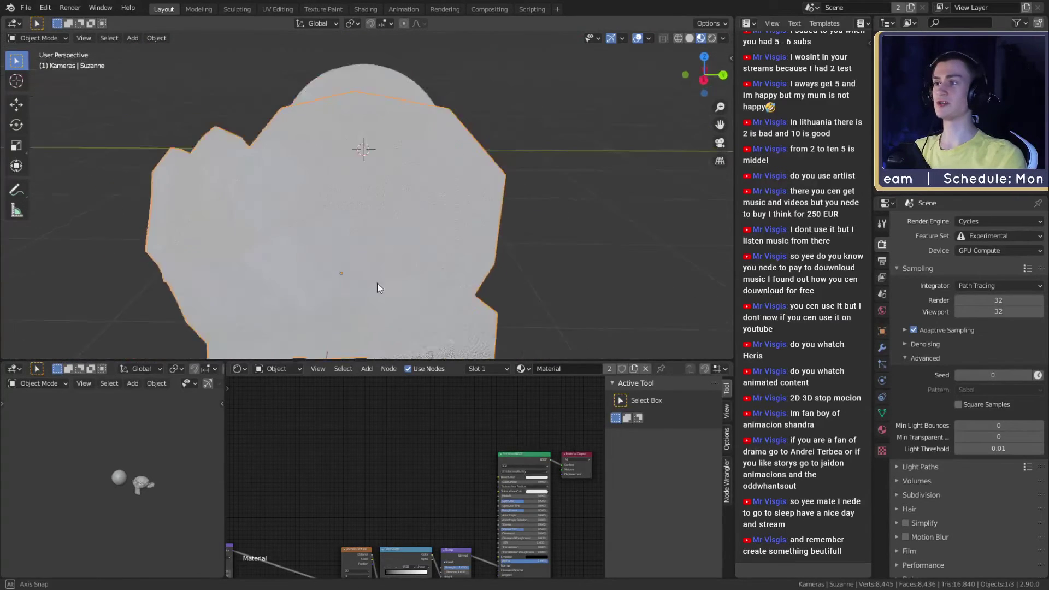
scroll(461, 272, "down", 2)
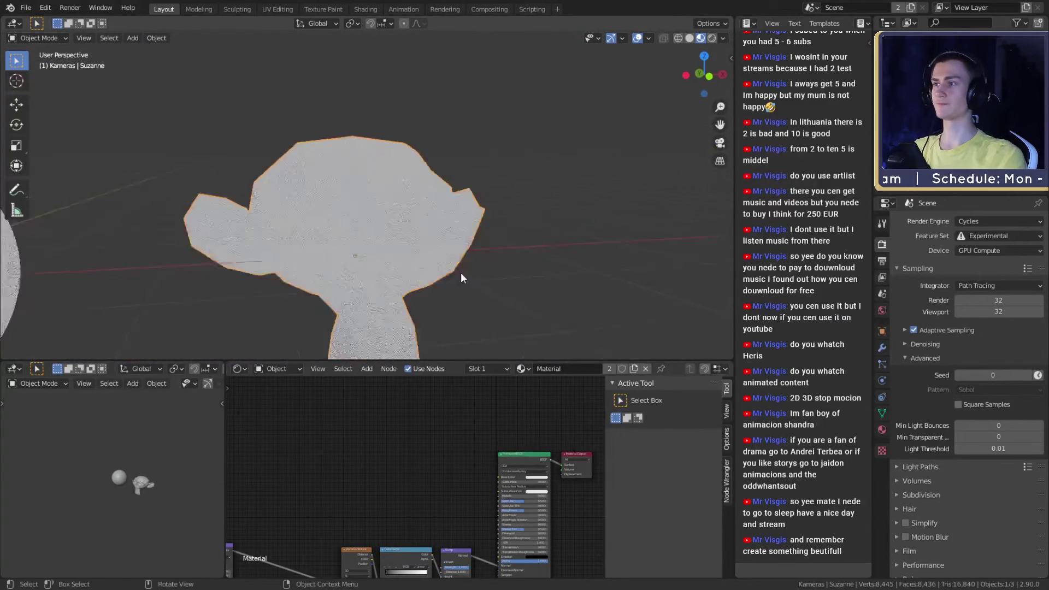
middle_click_drag(495, 219, 514, 188, "shift")
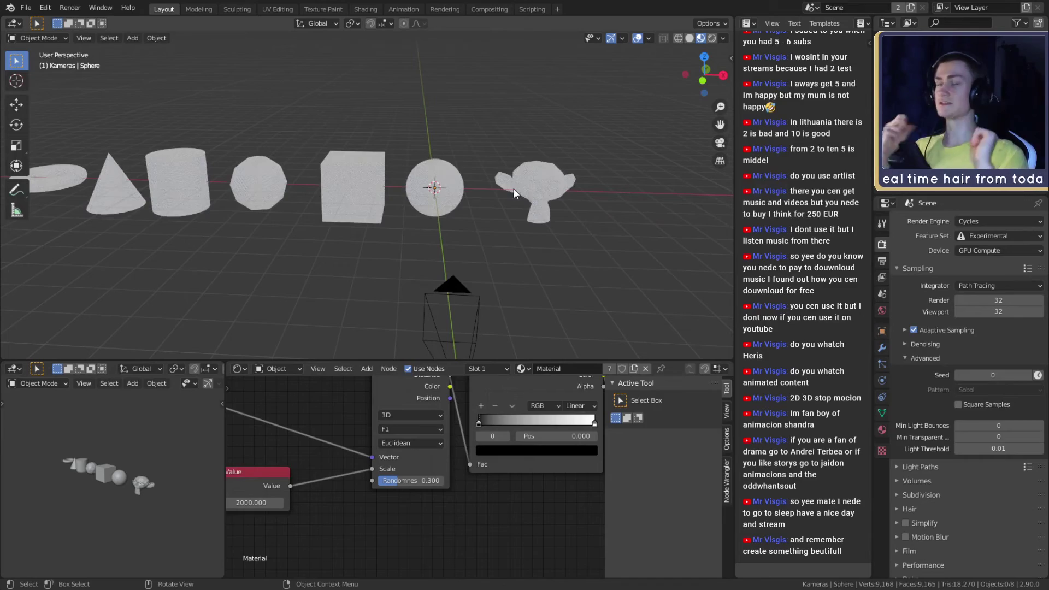